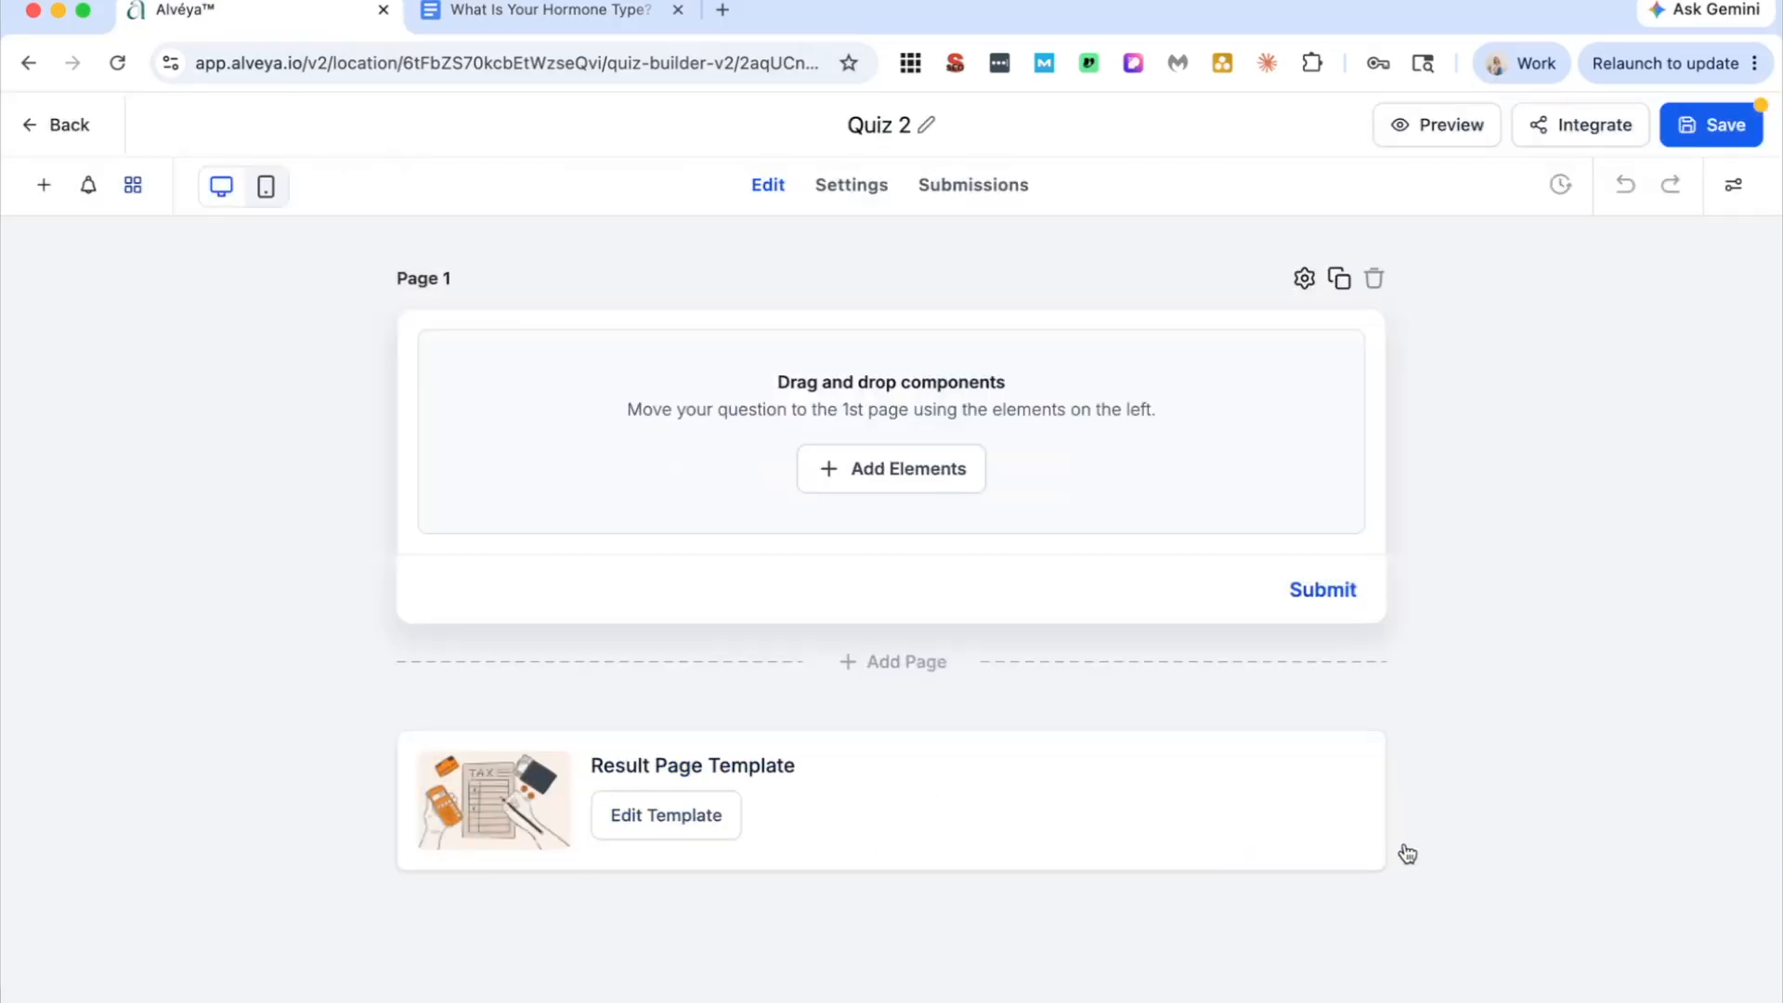
Step: Submit the quiz categories with Thyroid as the third one, and add a single choice question to Page 1
left_click(1128, 840)
left_click(44, 185)
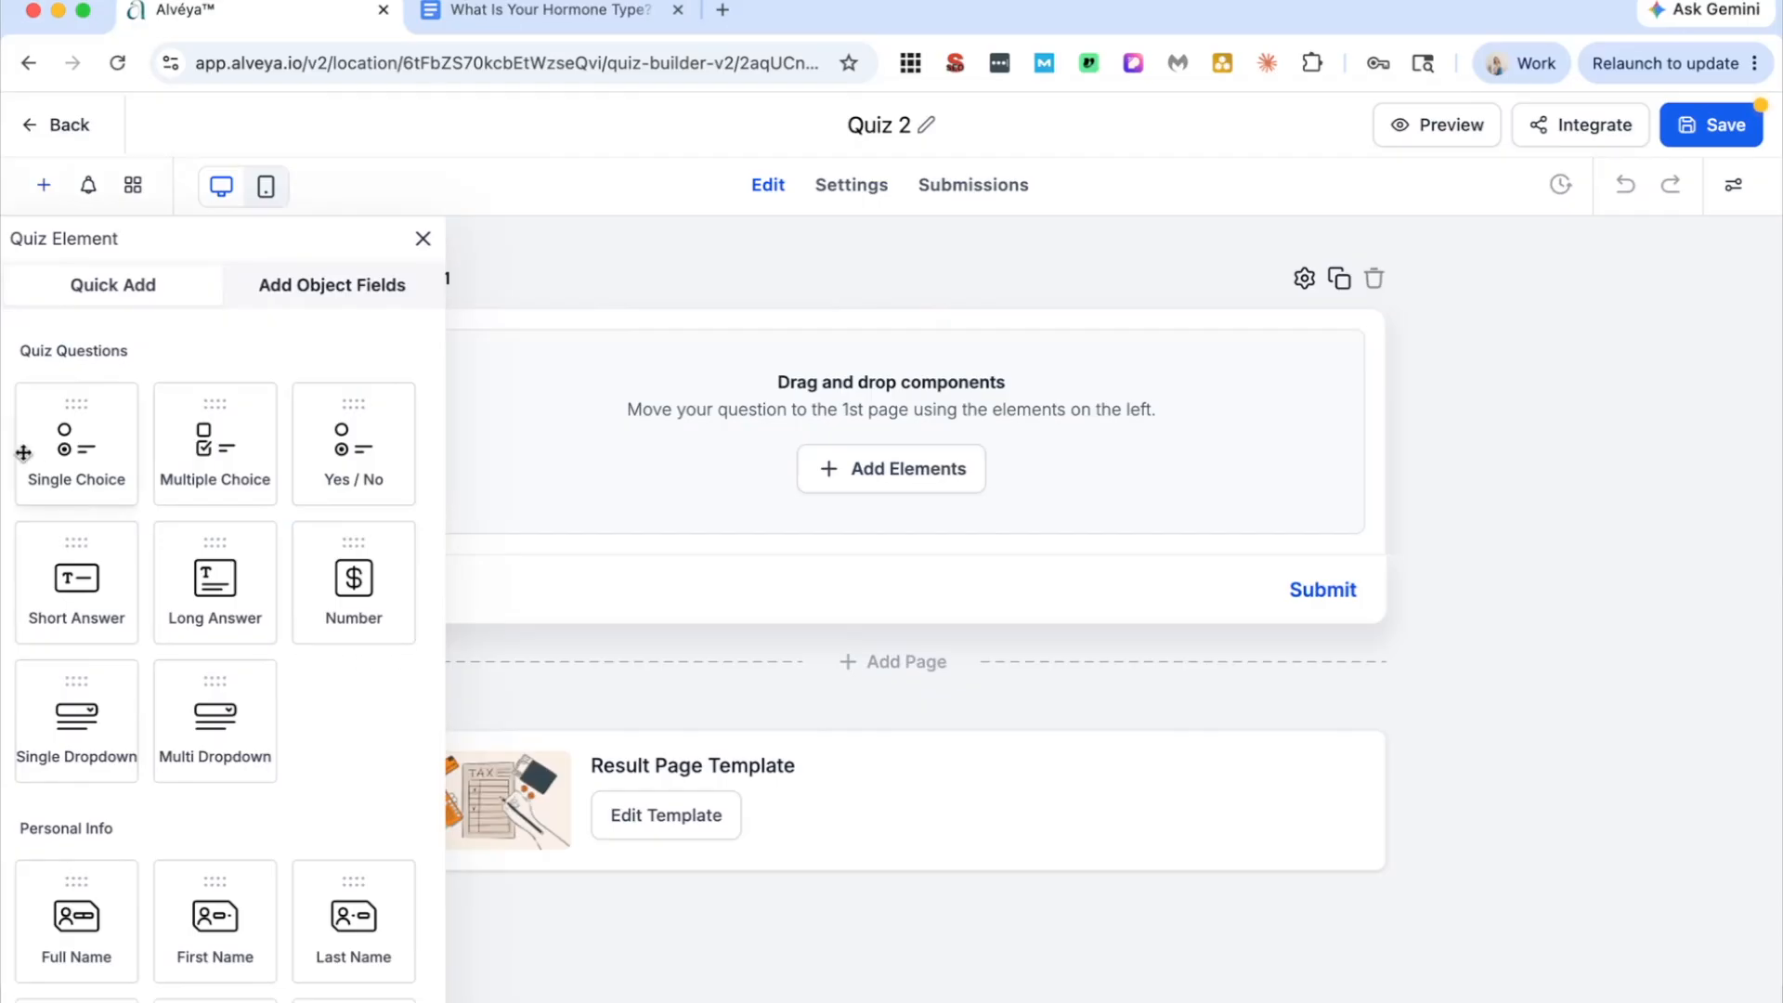
left_click(60, 457)
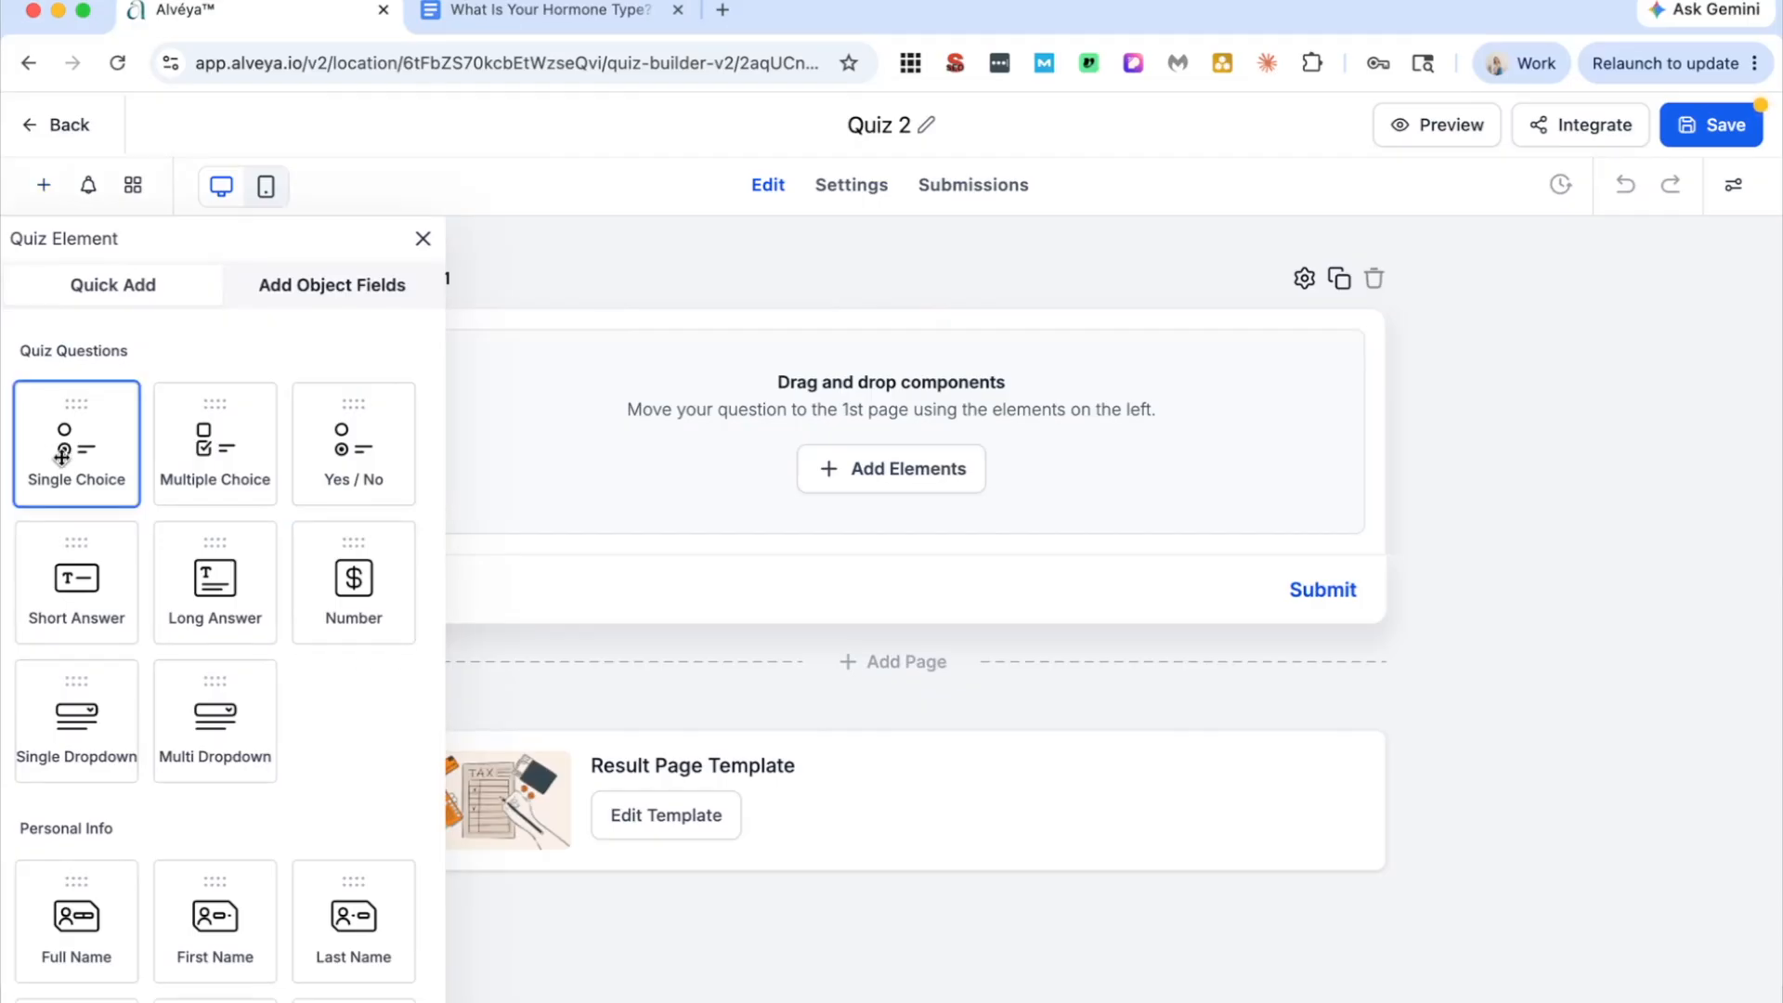
left_click_drag(60, 457, 928, 475)
left_click(421, 240)
Step: Fill in the question "What is your most prominent symptom?" and its three answer options from the quiz questions document
left_click(576, 11)
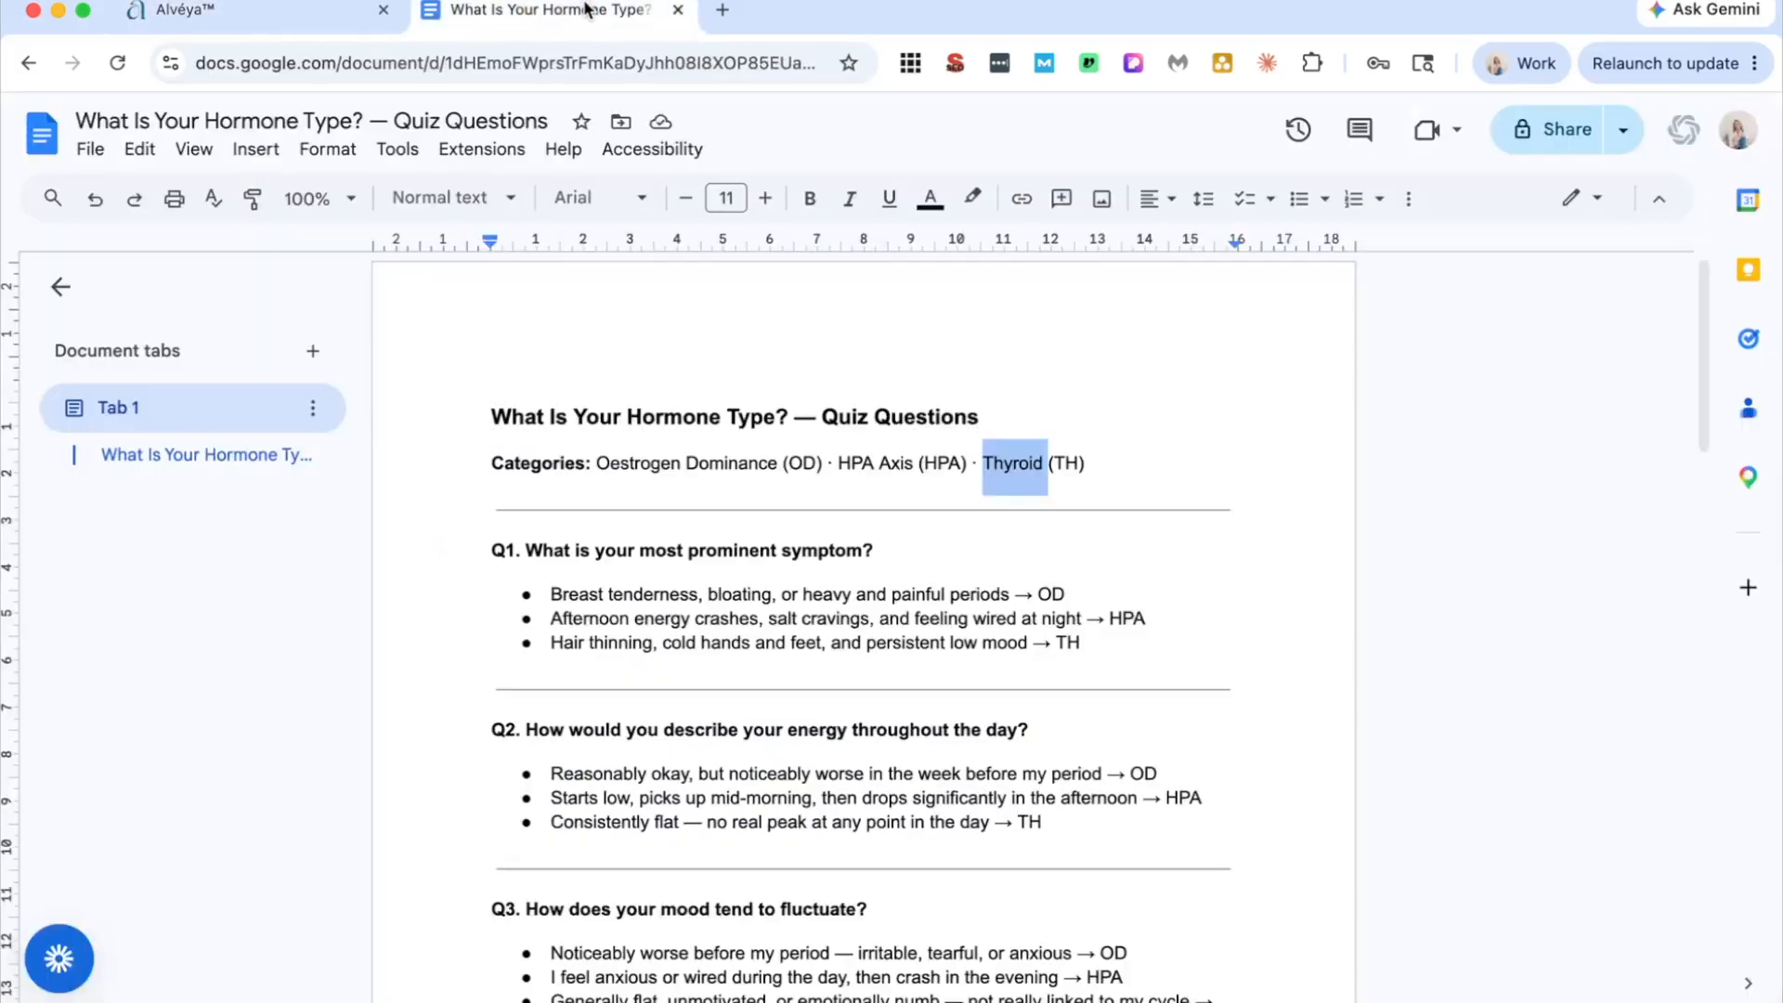
left_click_drag(875, 551, 526, 548)
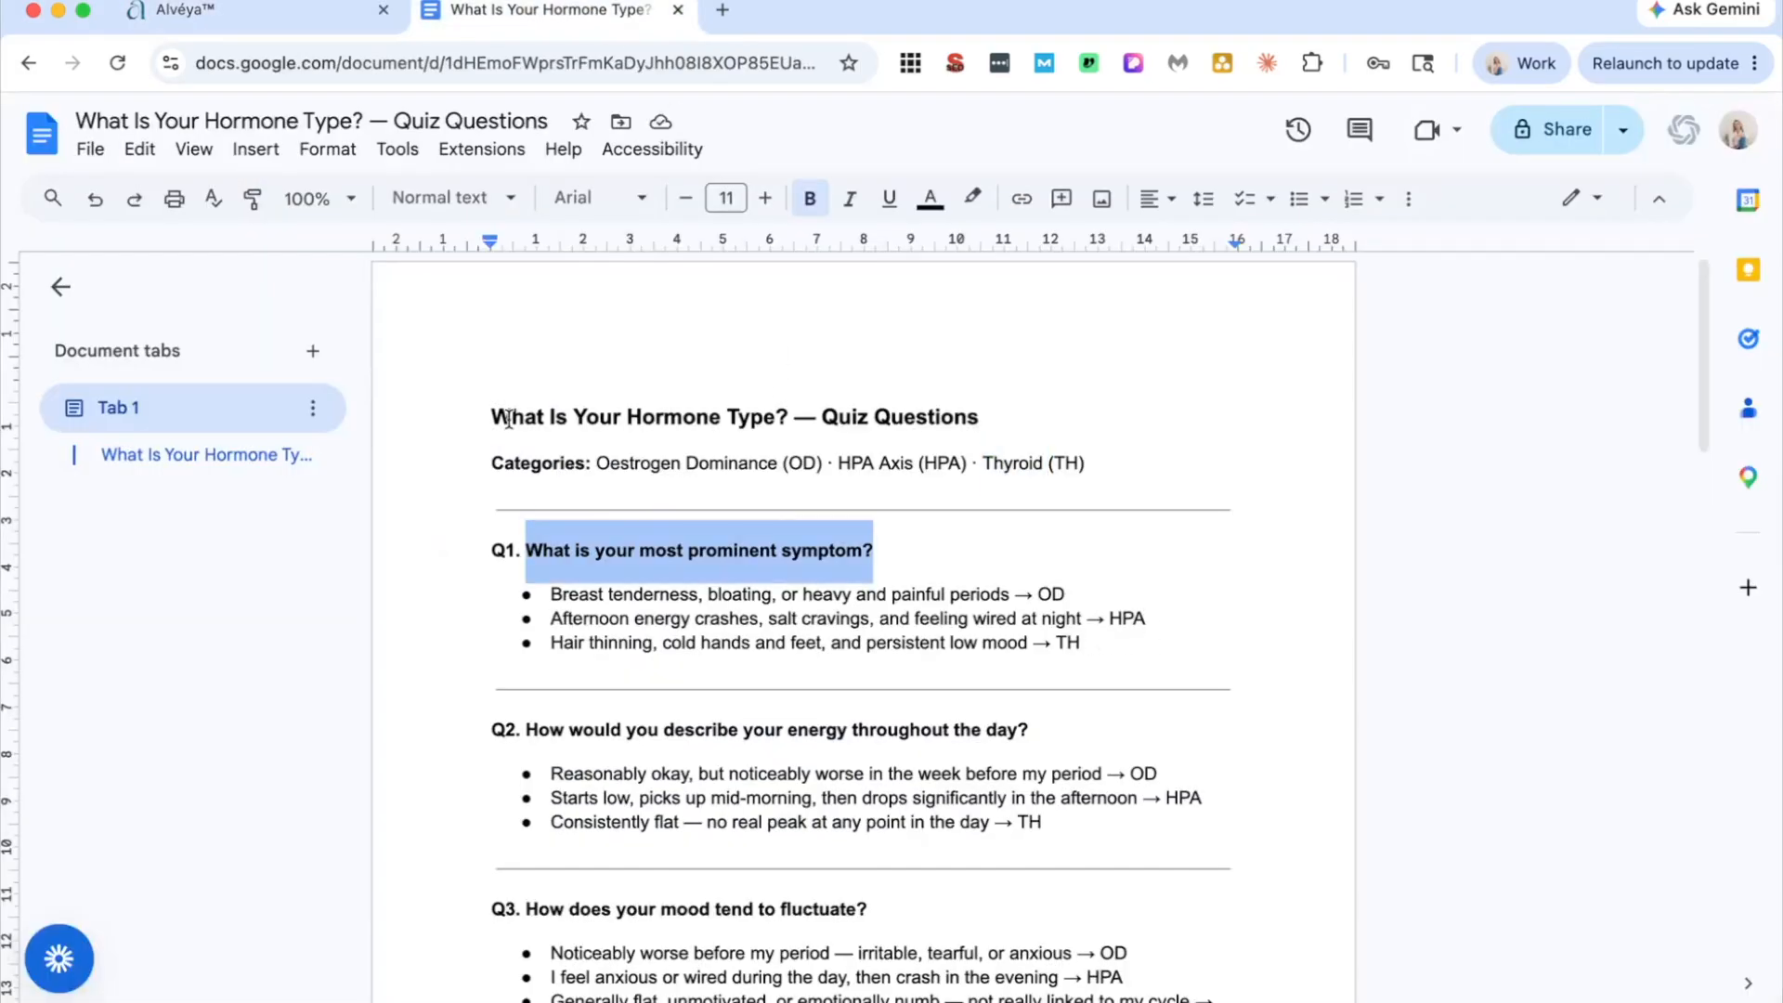
left_click(269, 13)
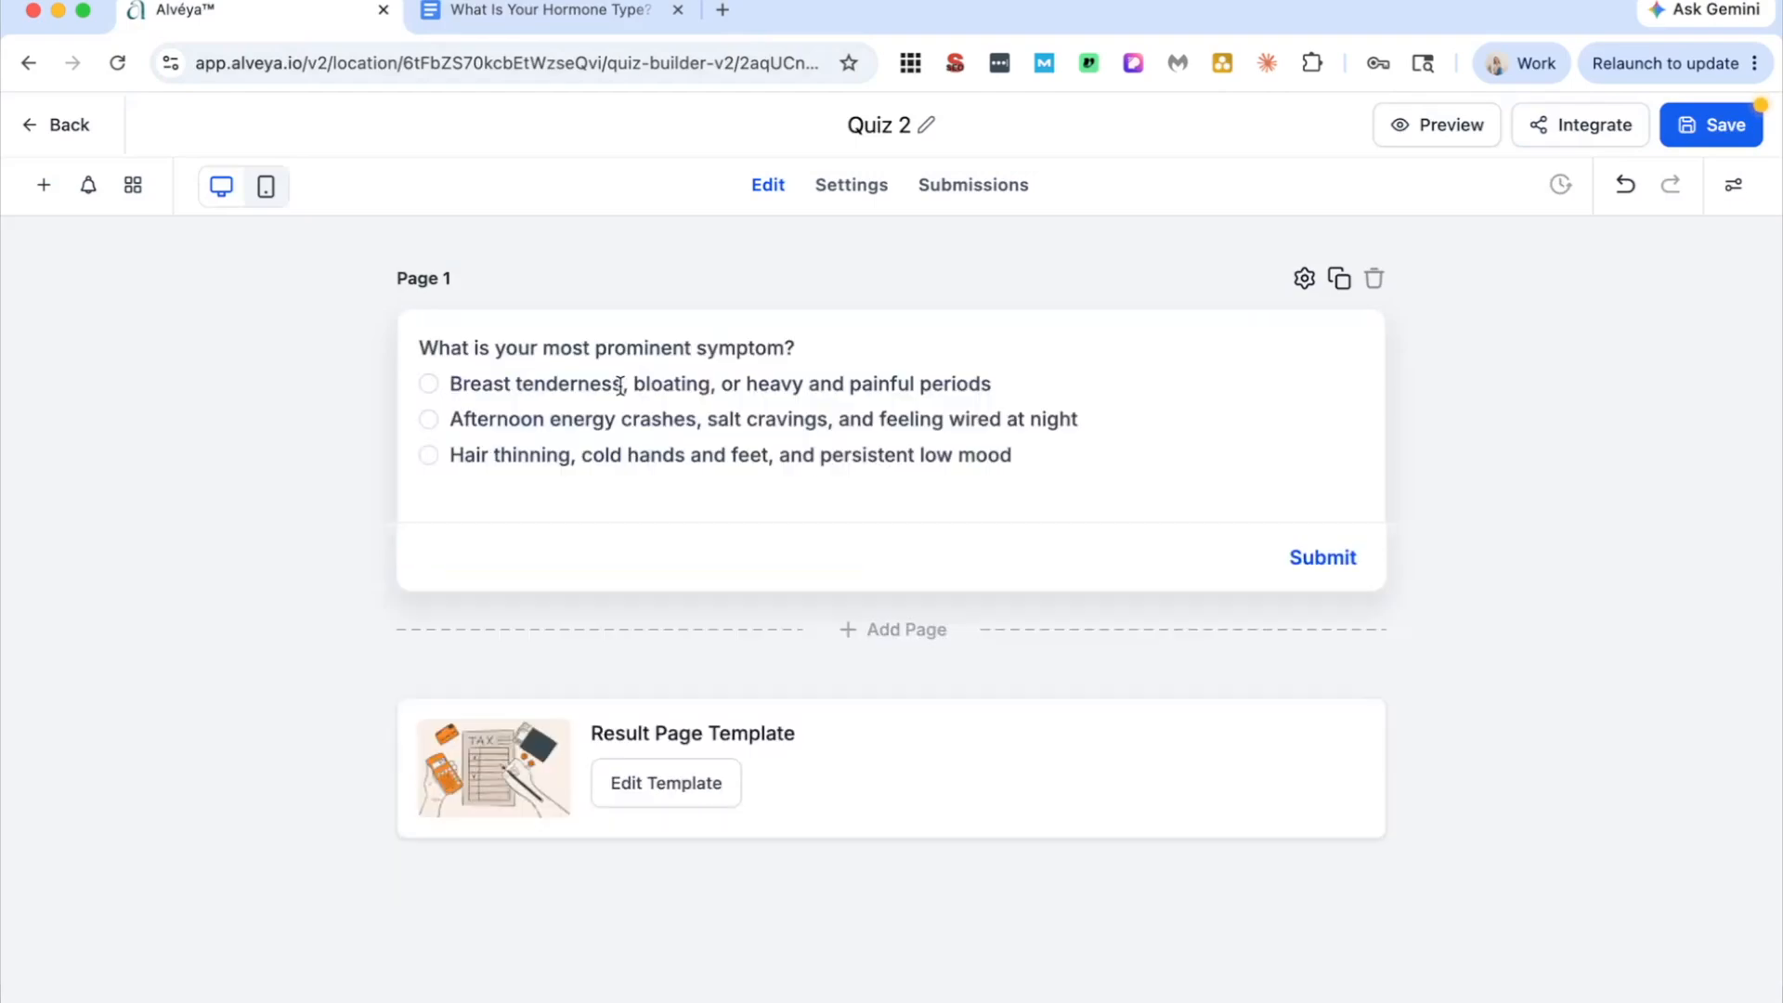
Step: Assign the three answer options to the categories Oestrogen Dominance, HPA Axis and Thyroid, following the quiz questions document
left_click(1234, 386)
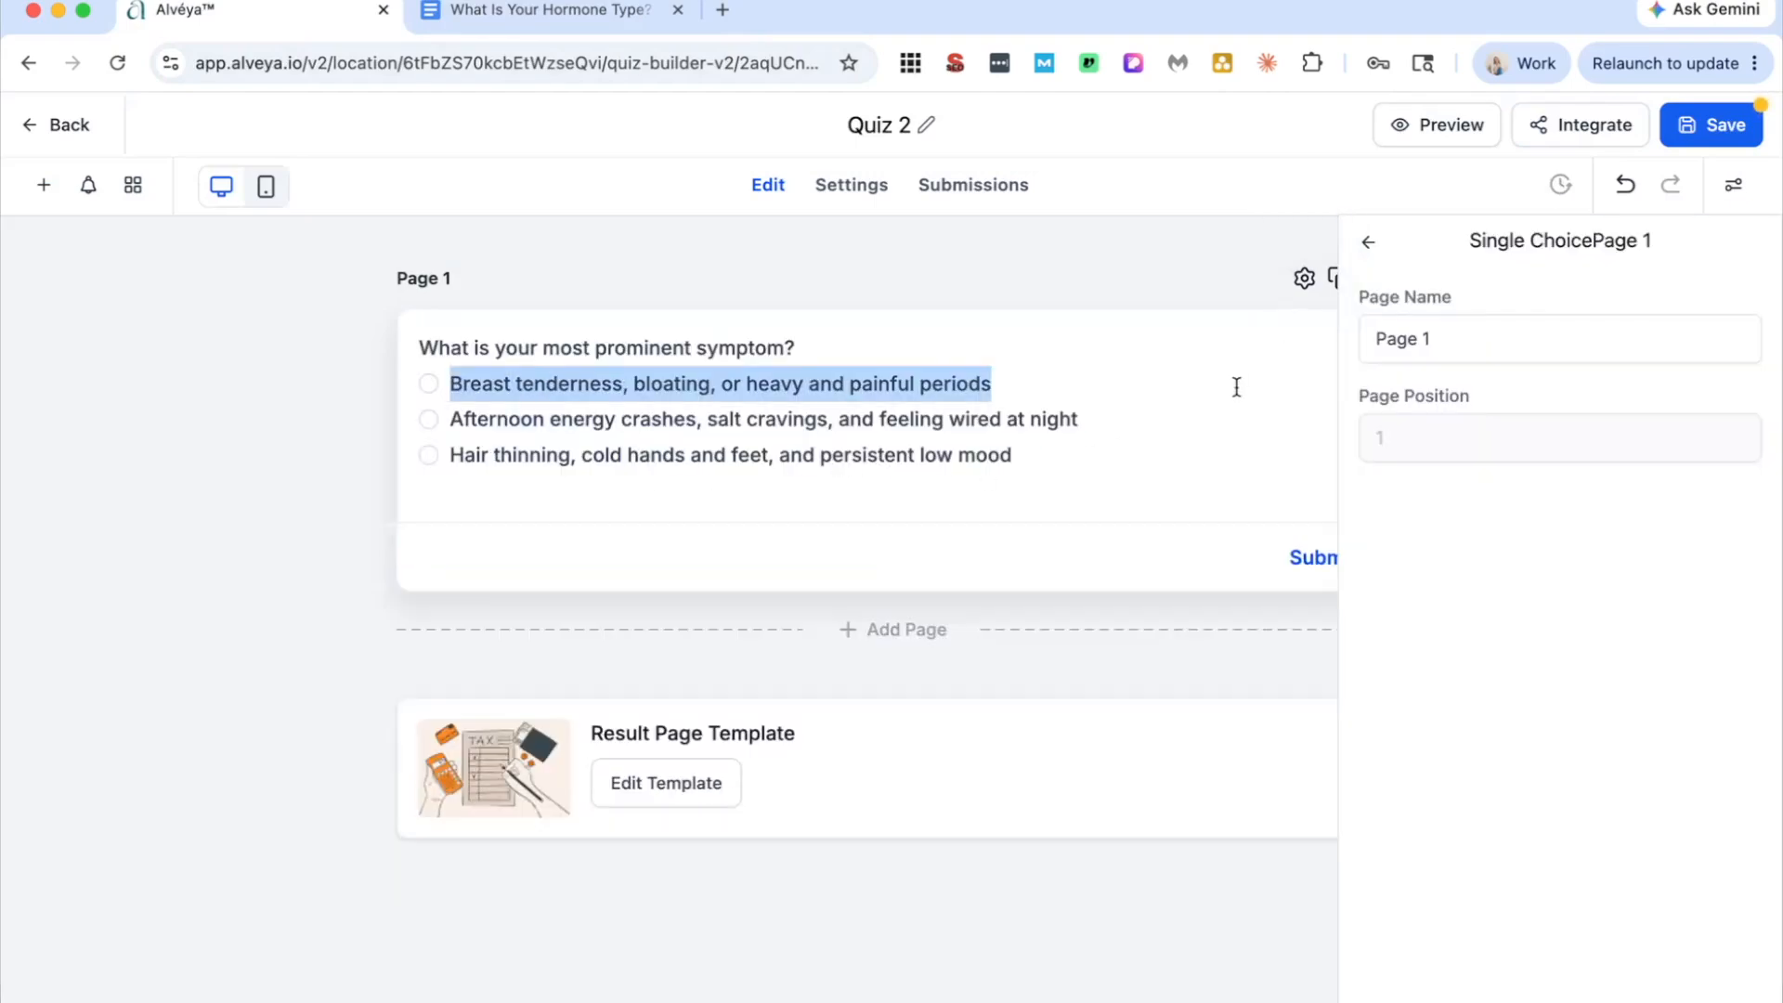
scroll(1518, 580, "down", 3)
scroll(1518, 580, "down", 5)
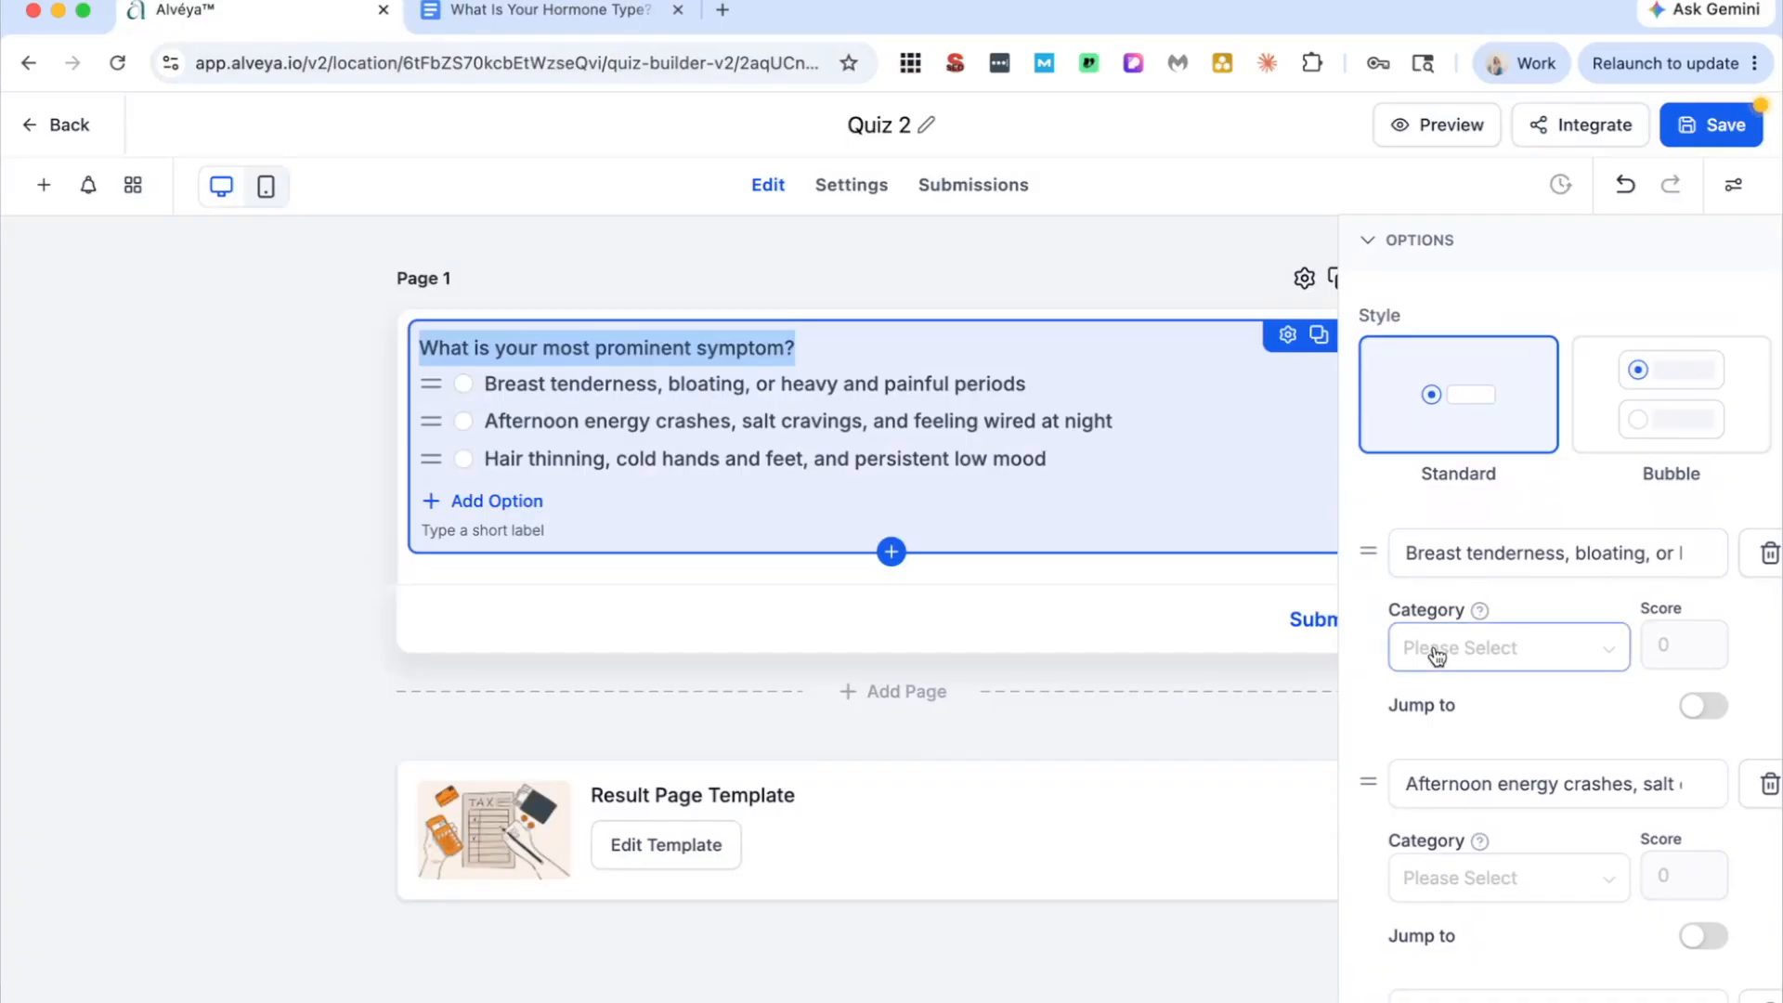
left_click(552, 11)
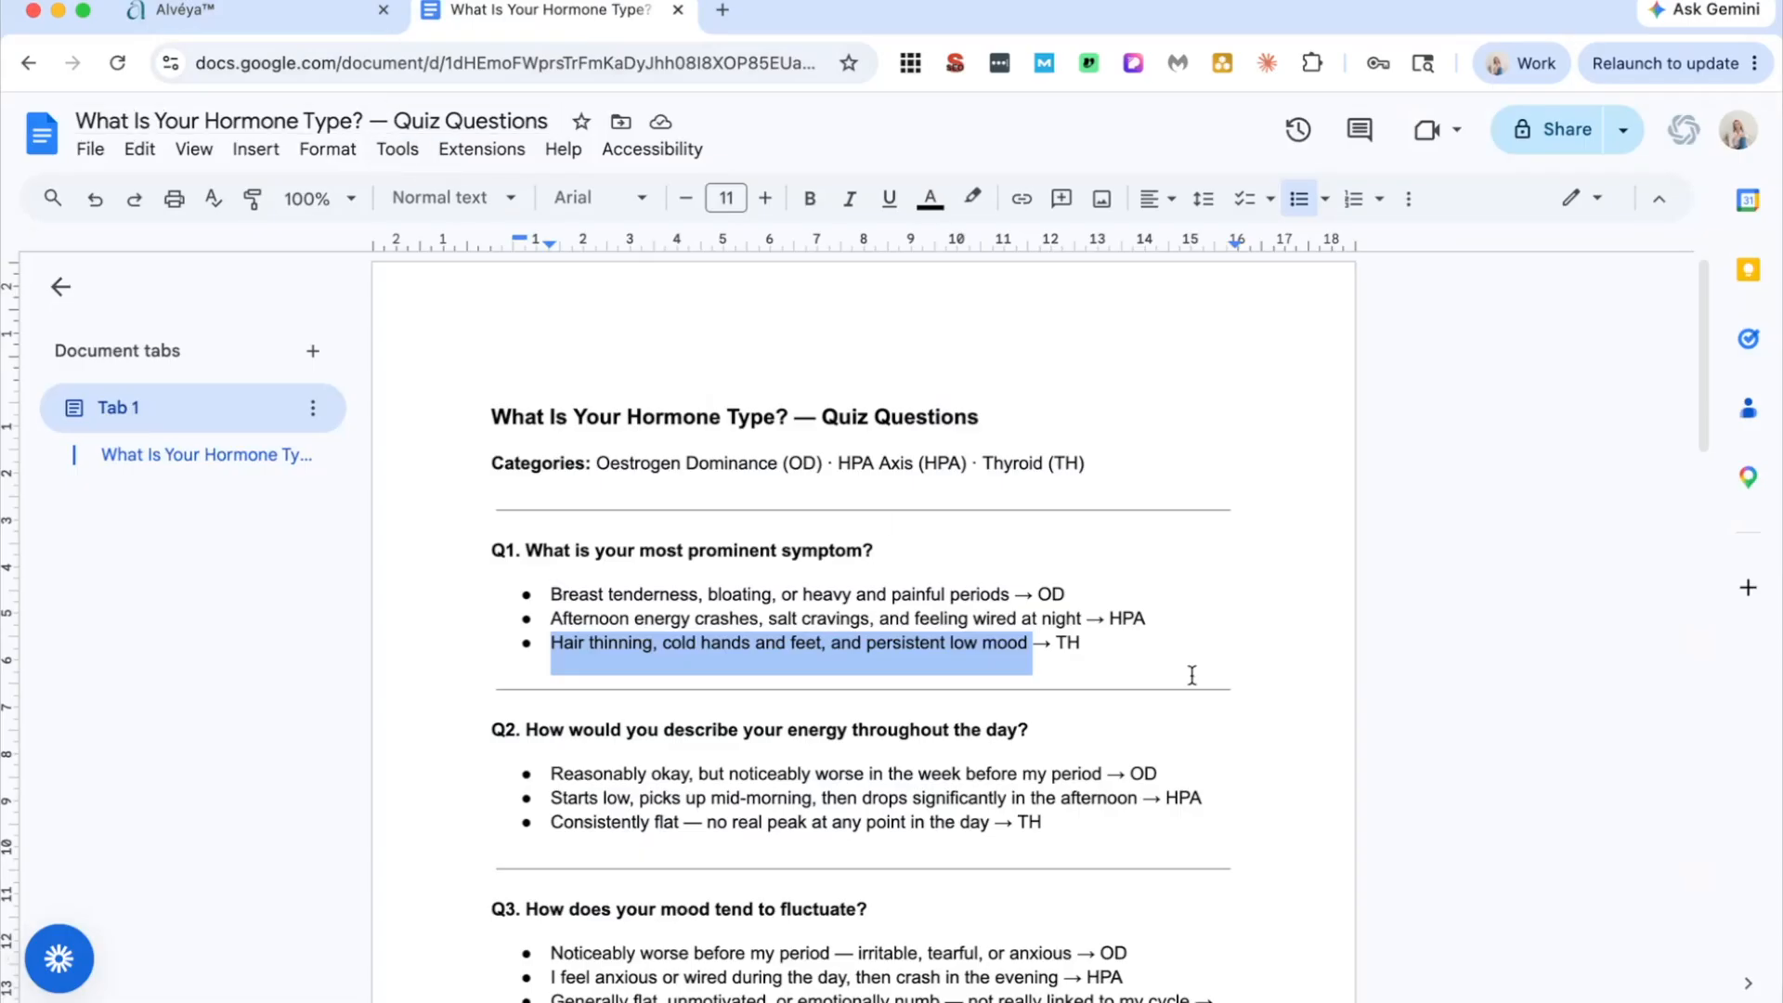
left_click(256, 13)
left_click(1617, 650)
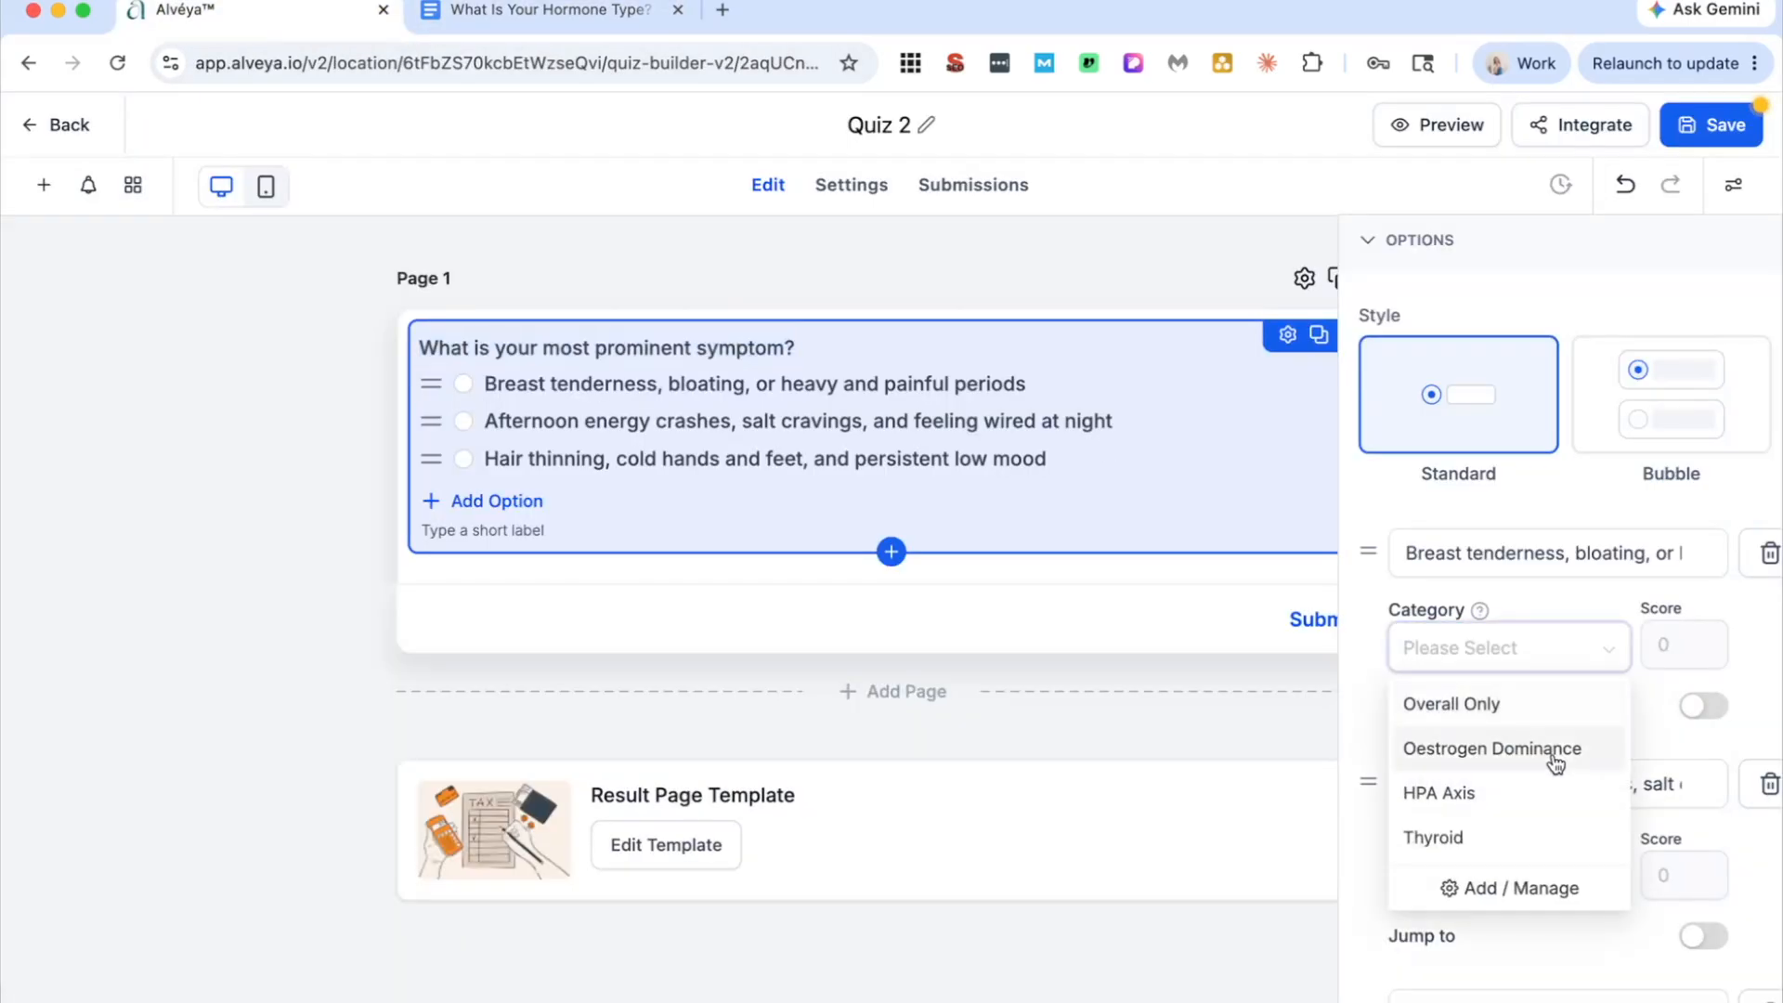
left_click(1533, 758)
scroll(1584, 817, "down", 1)
left_click(1584, 806)
left_click(1536, 641)
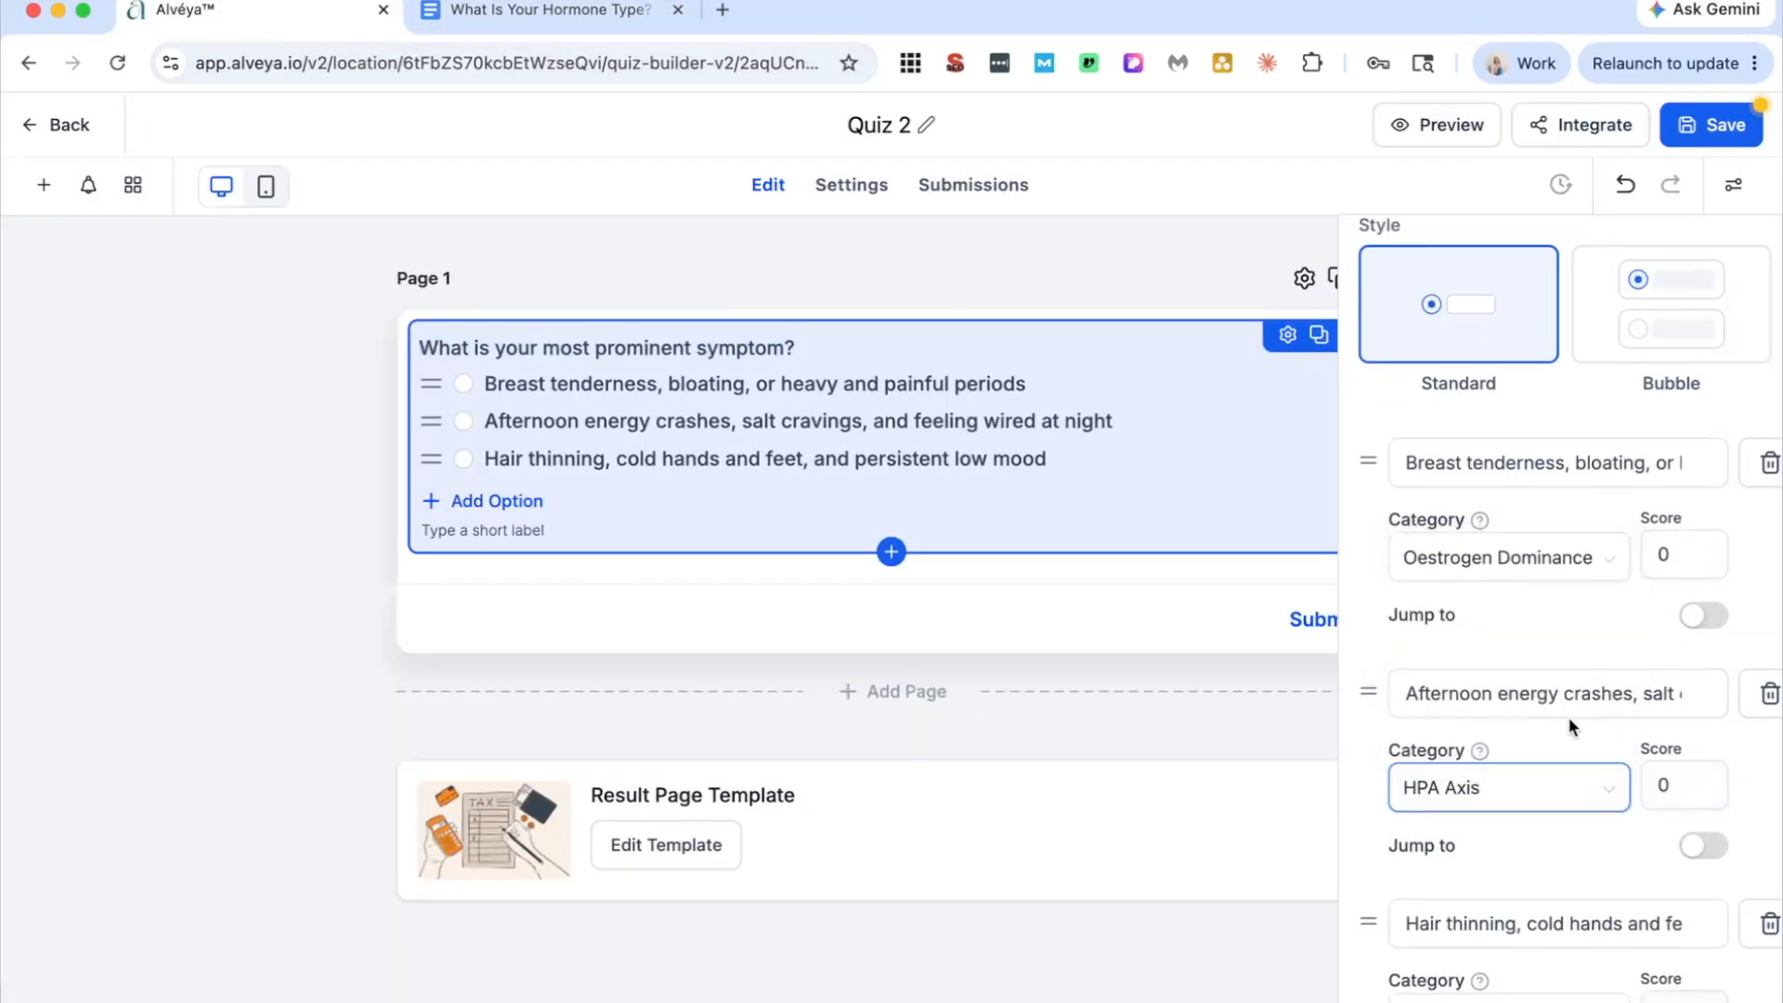
scroll(1573, 854, "down", 1)
left_click(1553, 743)
left_click(1516, 923)
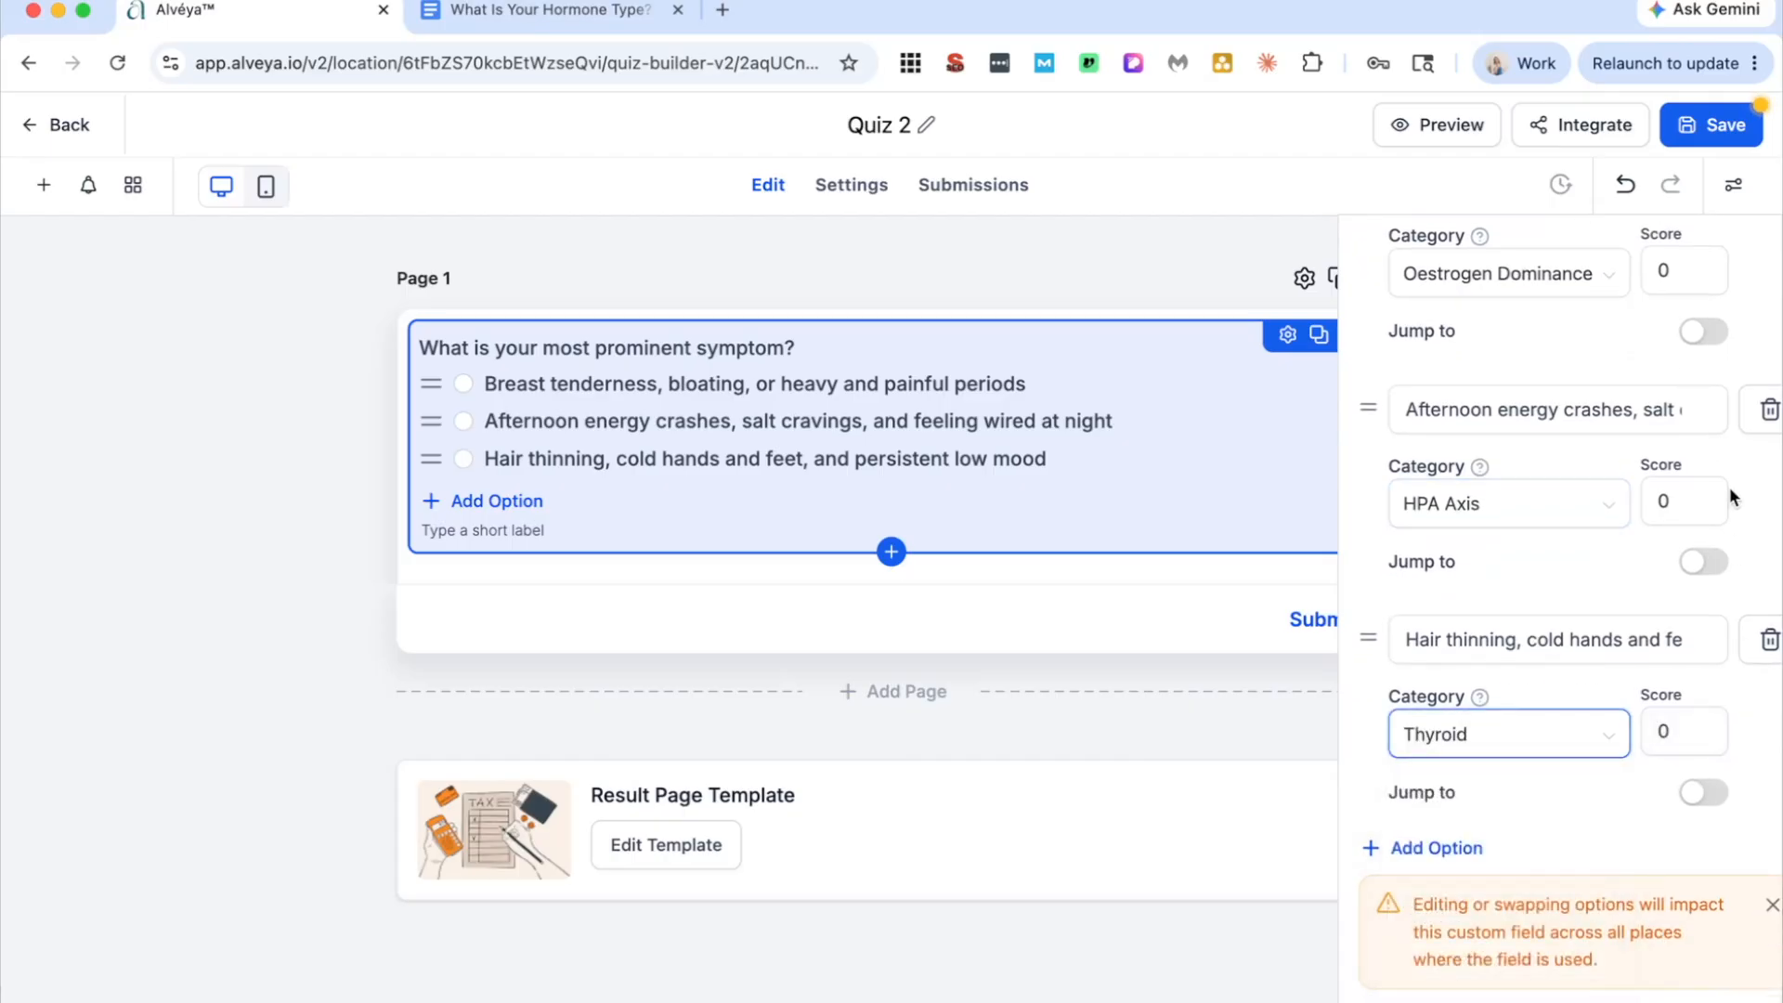
Step: Set the score of each of the three answer options to 1 and save the quiz
scroll(1722, 455, "up", 1)
left_click_drag(1685, 320, 1649, 315)
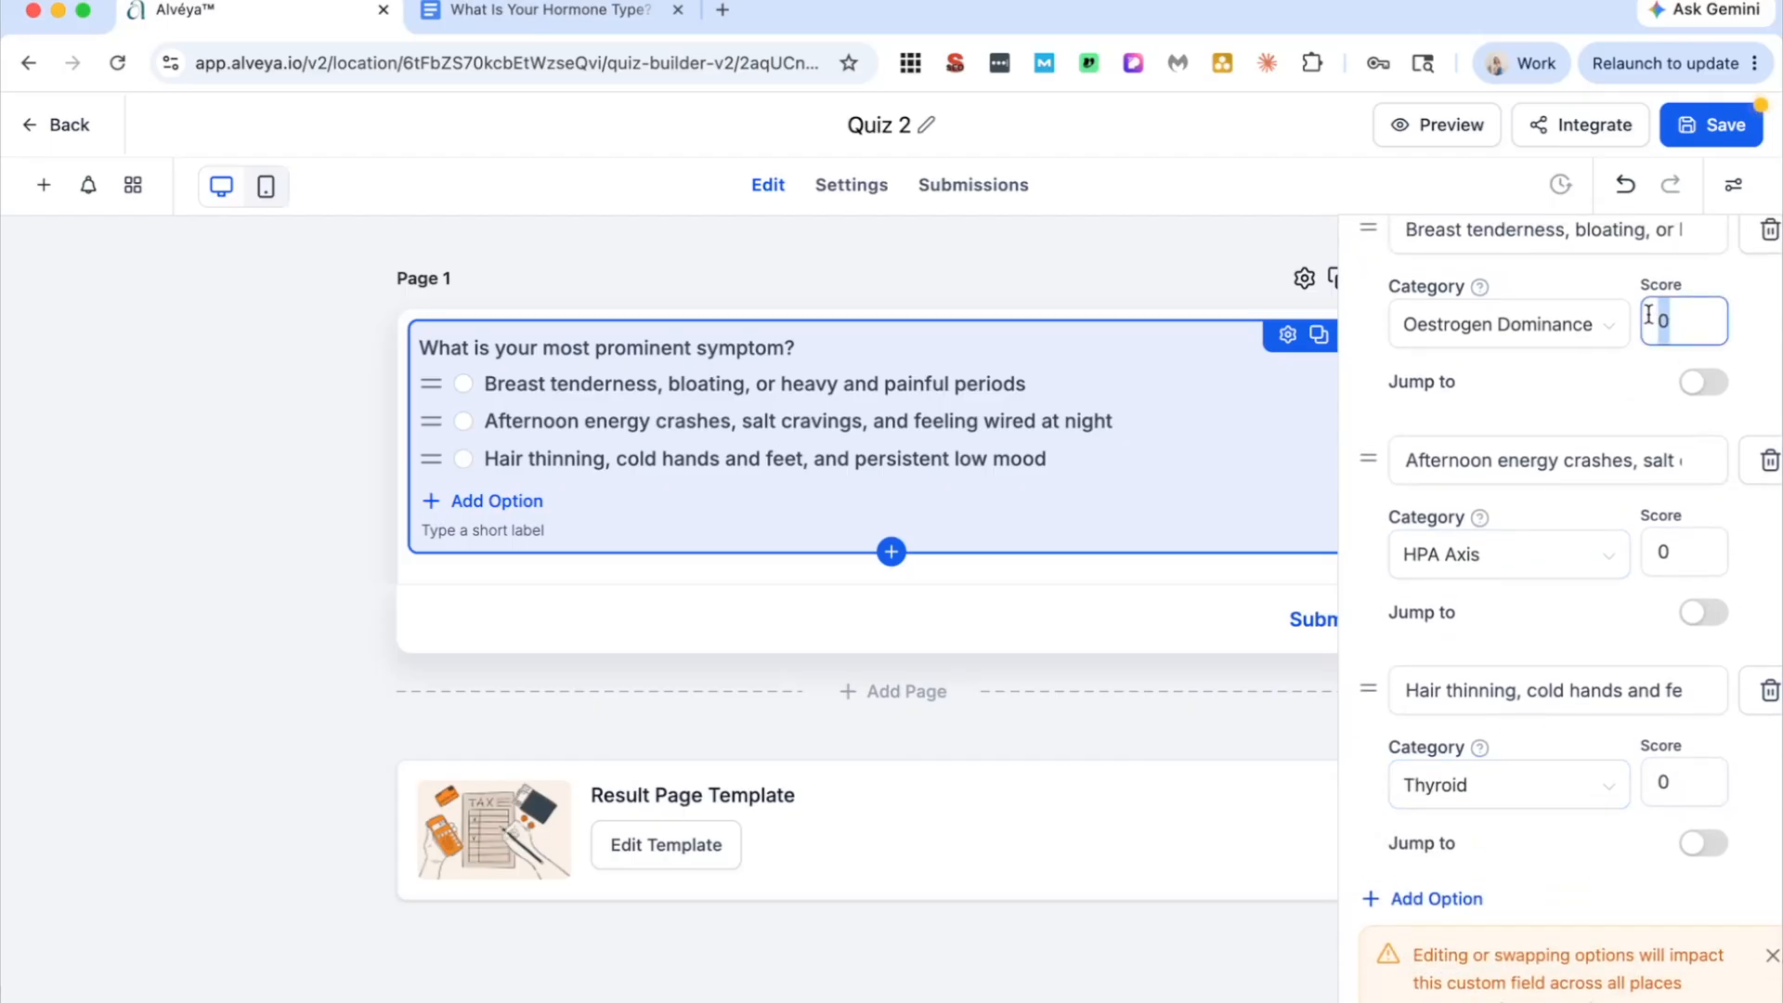
type("1")
double_click(1660, 550)
type("1")
double_click(1662, 780)
type("1")
scroll(1762, 783, "down", 2)
left_click(1718, 123)
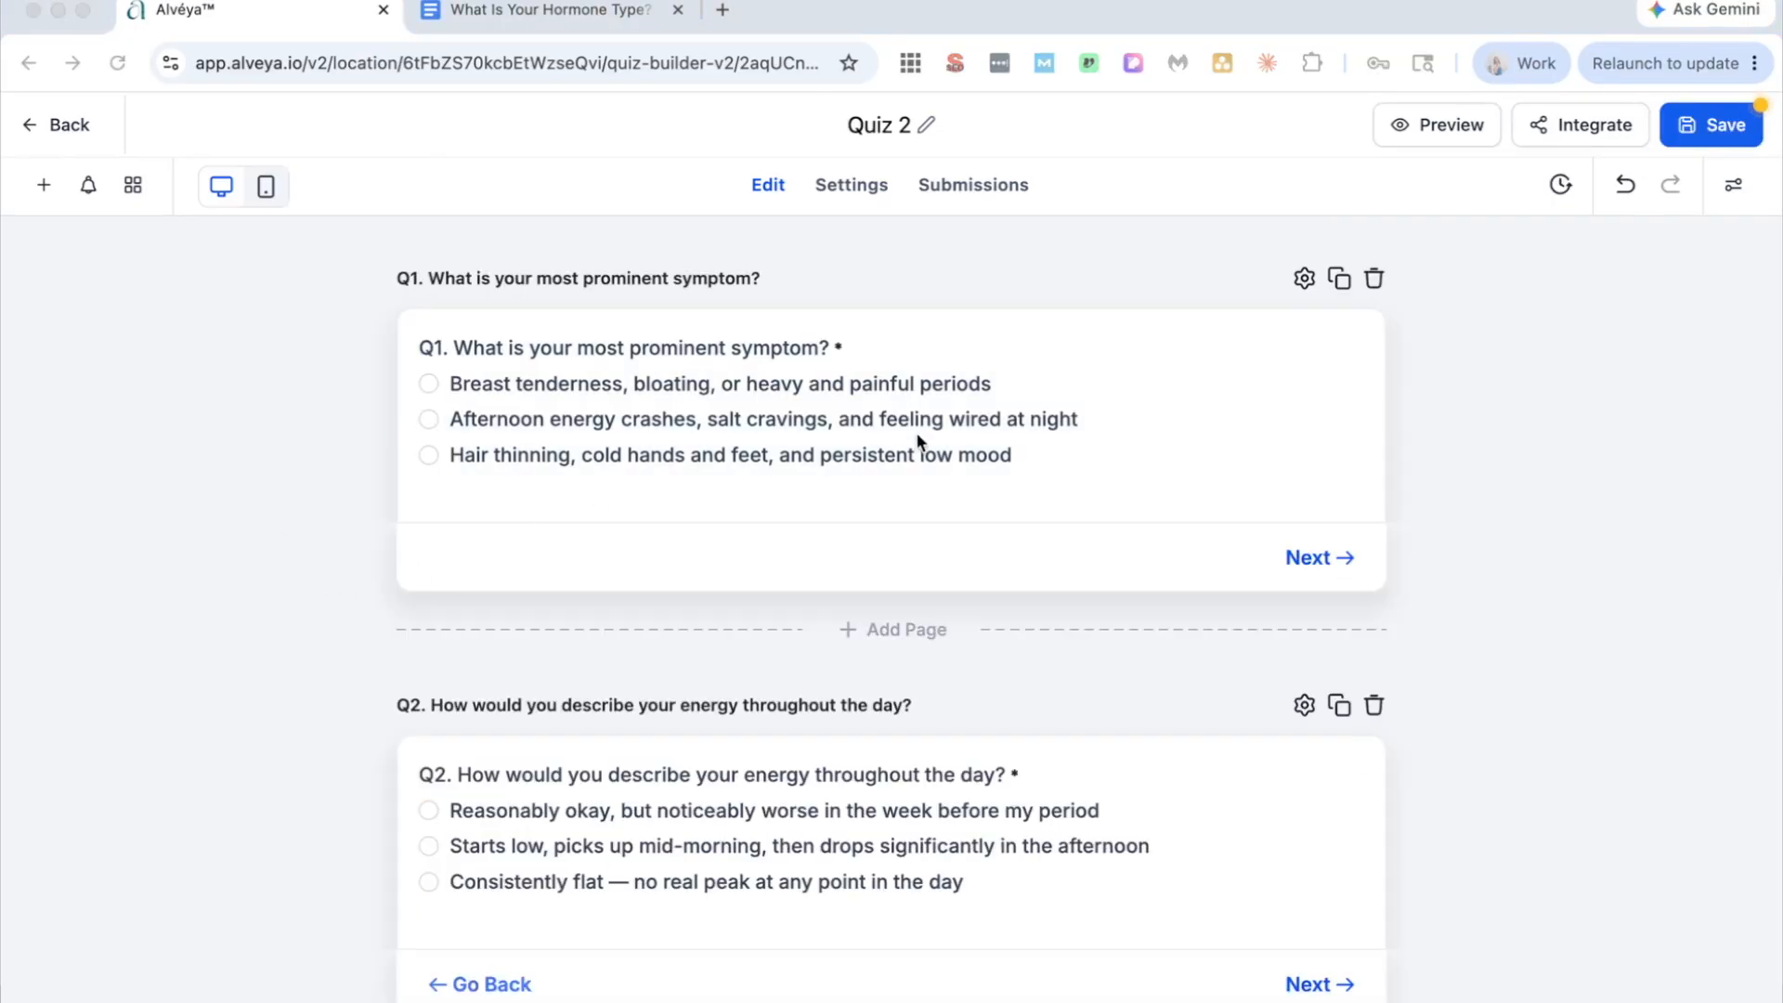
Step: Review the quiz's question pages and the settings of the Q9 body temperature question
scroll(1165, 687, "down", 20)
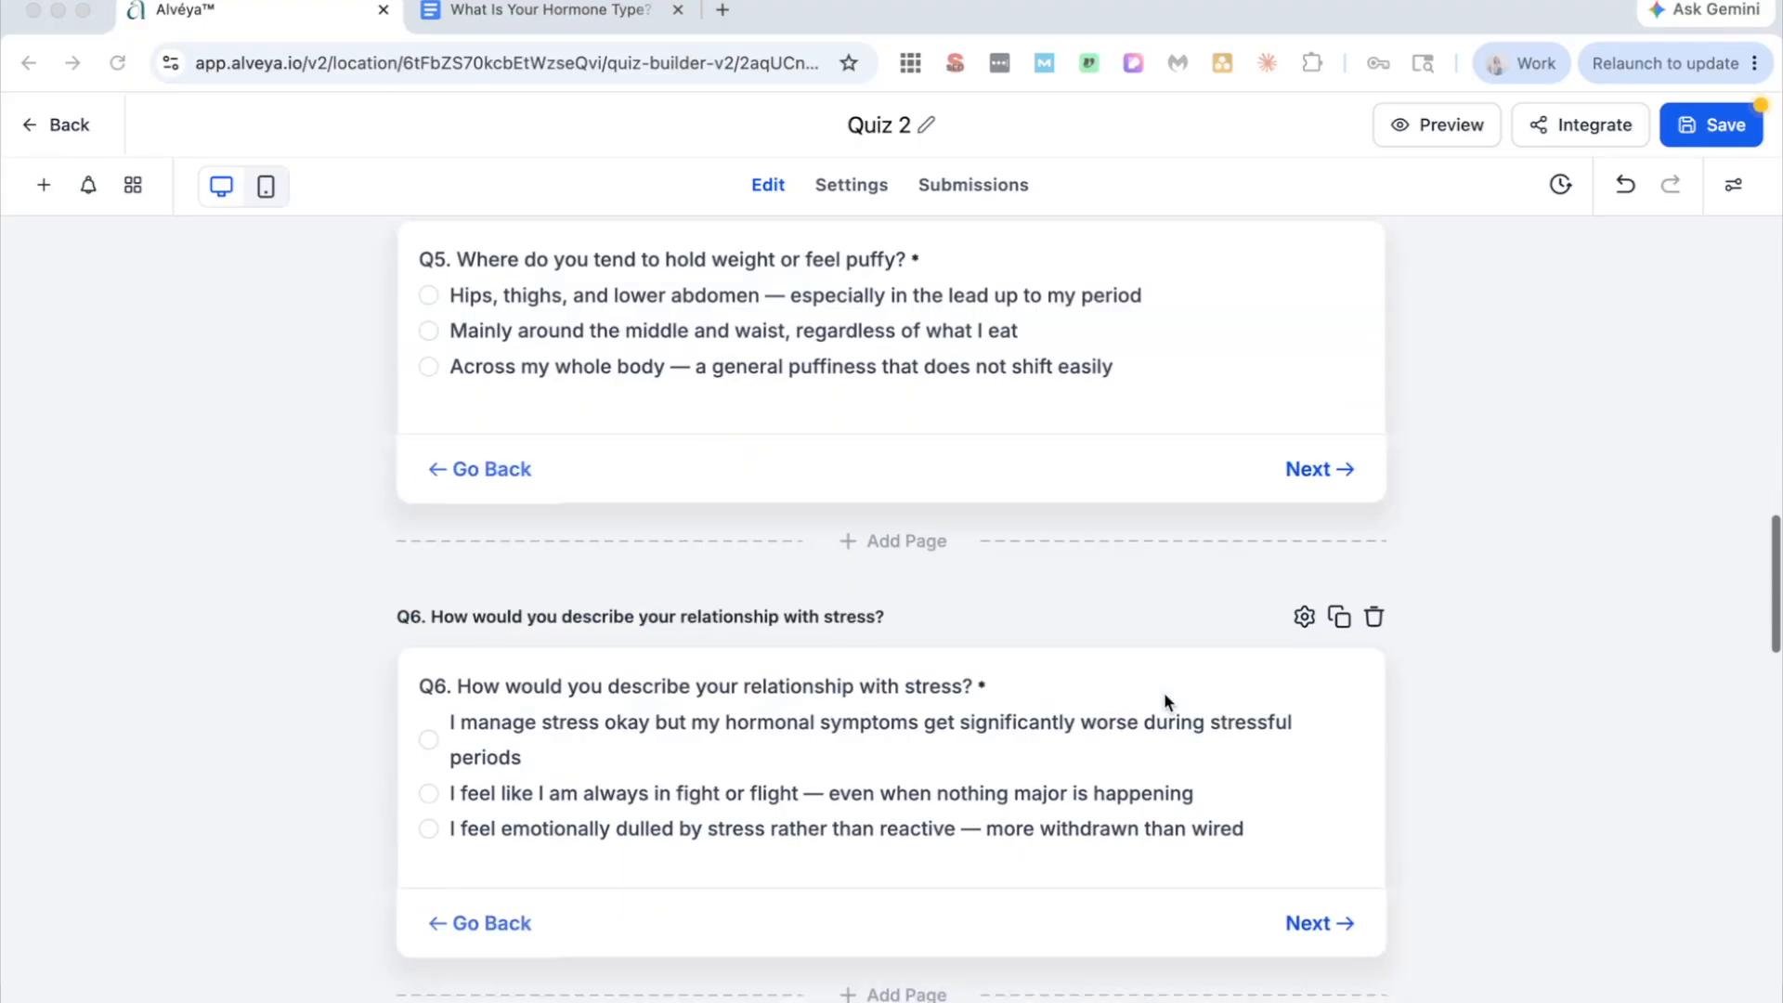
scroll(1164, 702, "down", 9)
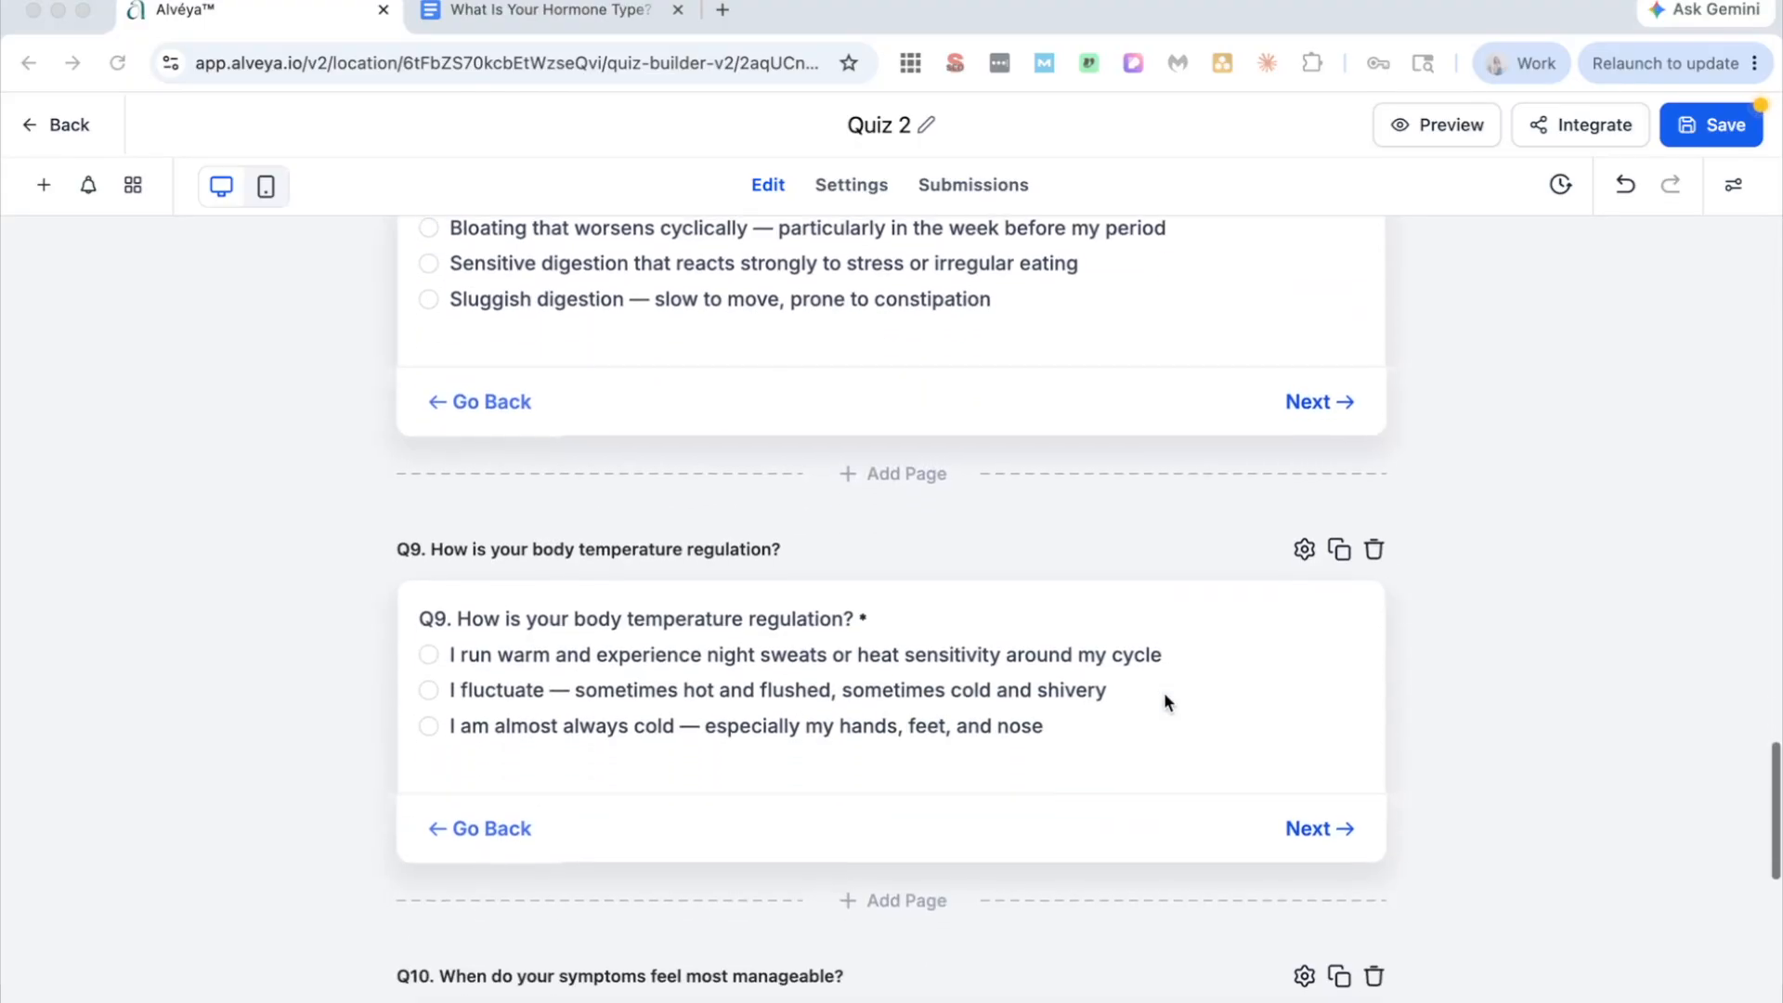
scroll(1110, 655, "down", 1)
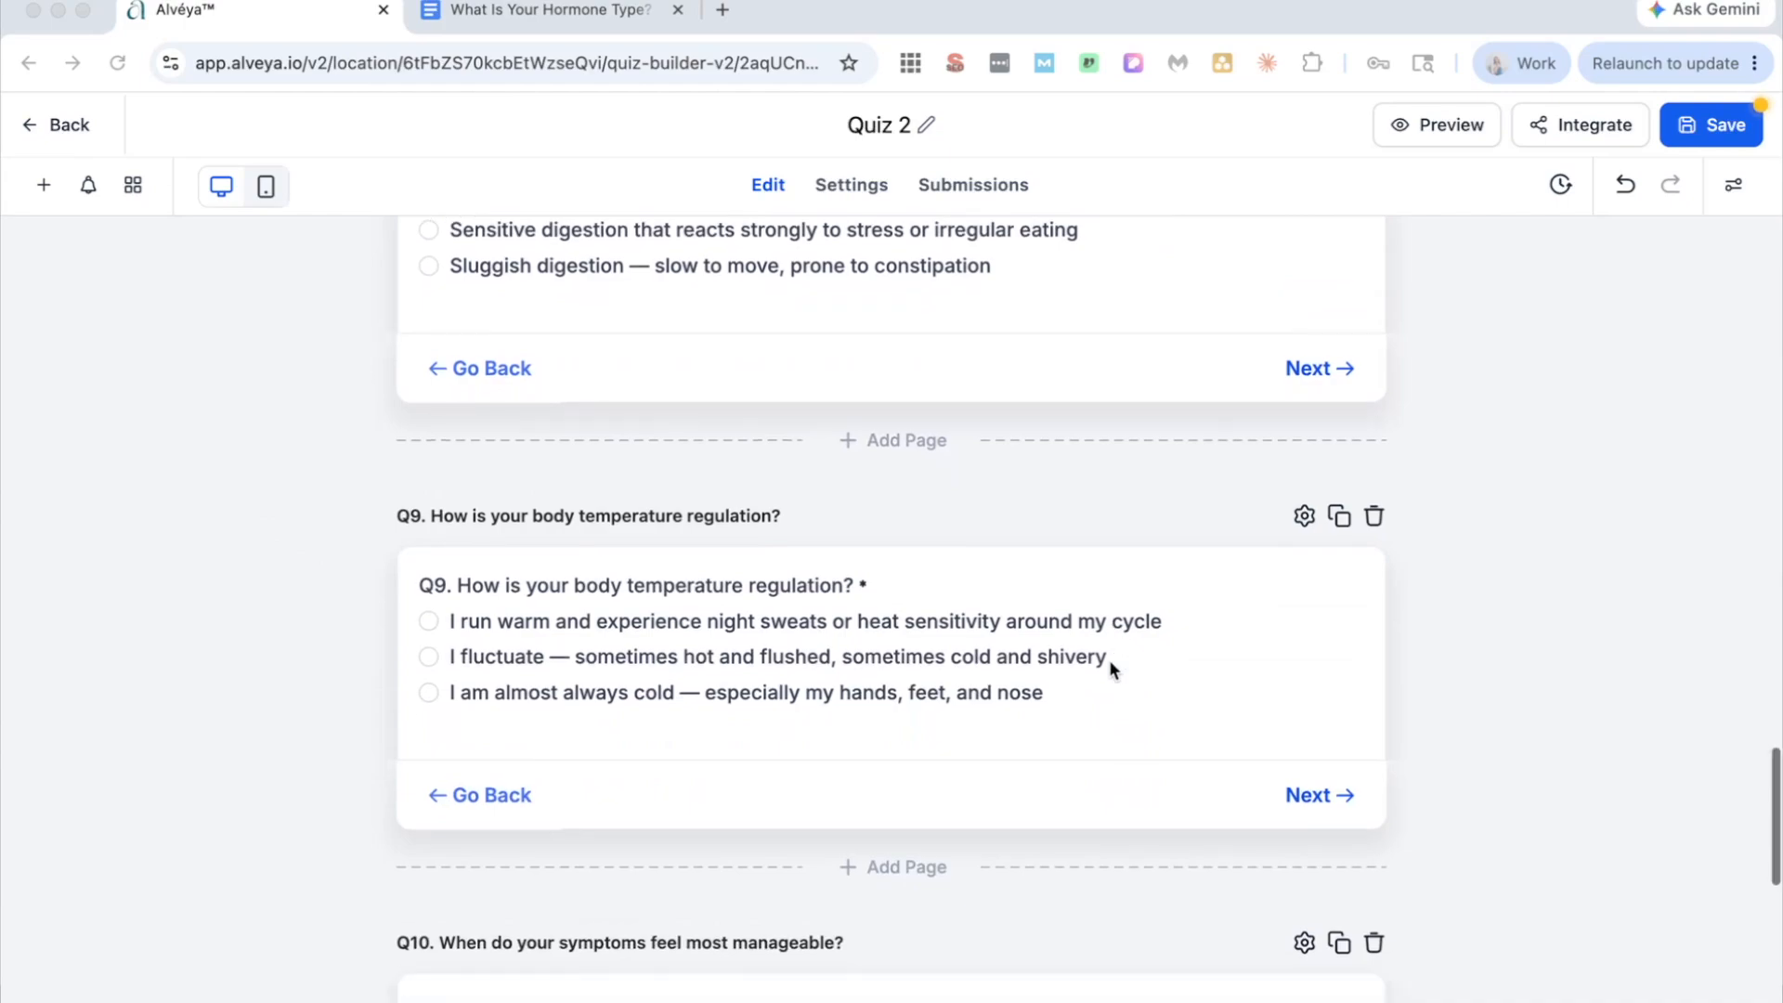
left_click(1171, 689)
scroll(1624, 708, "up", 5)
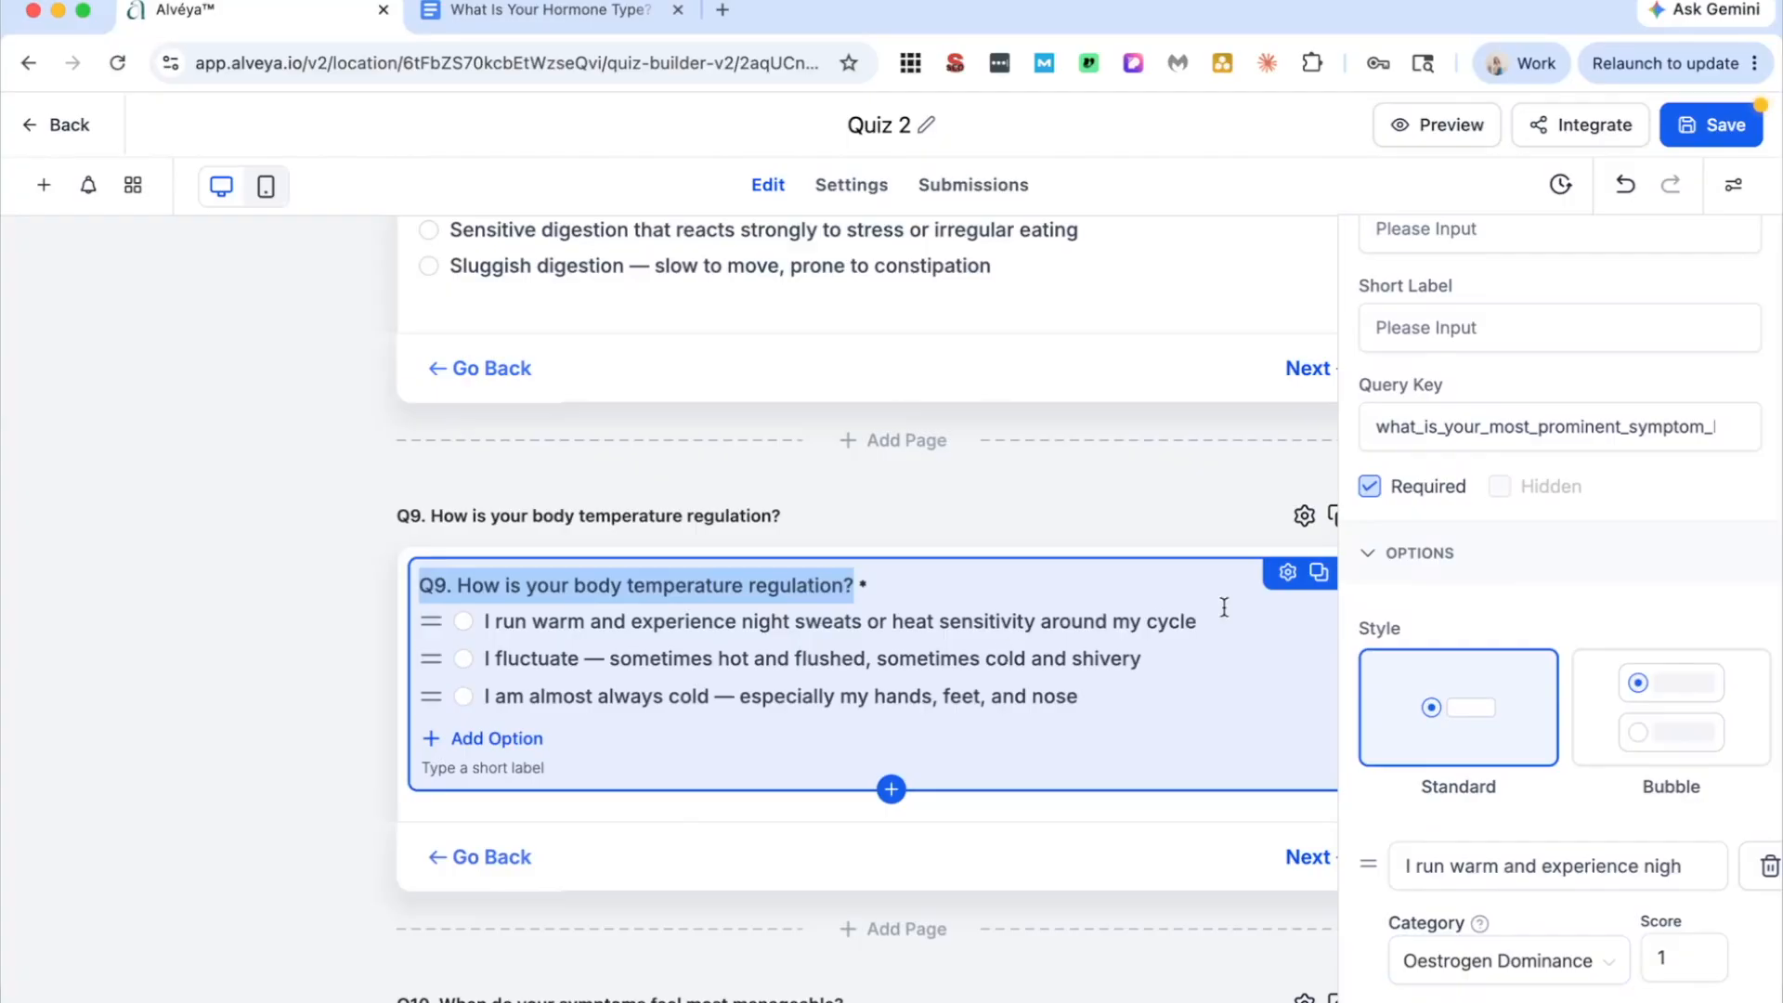
scroll(1138, 738, "down", 10)
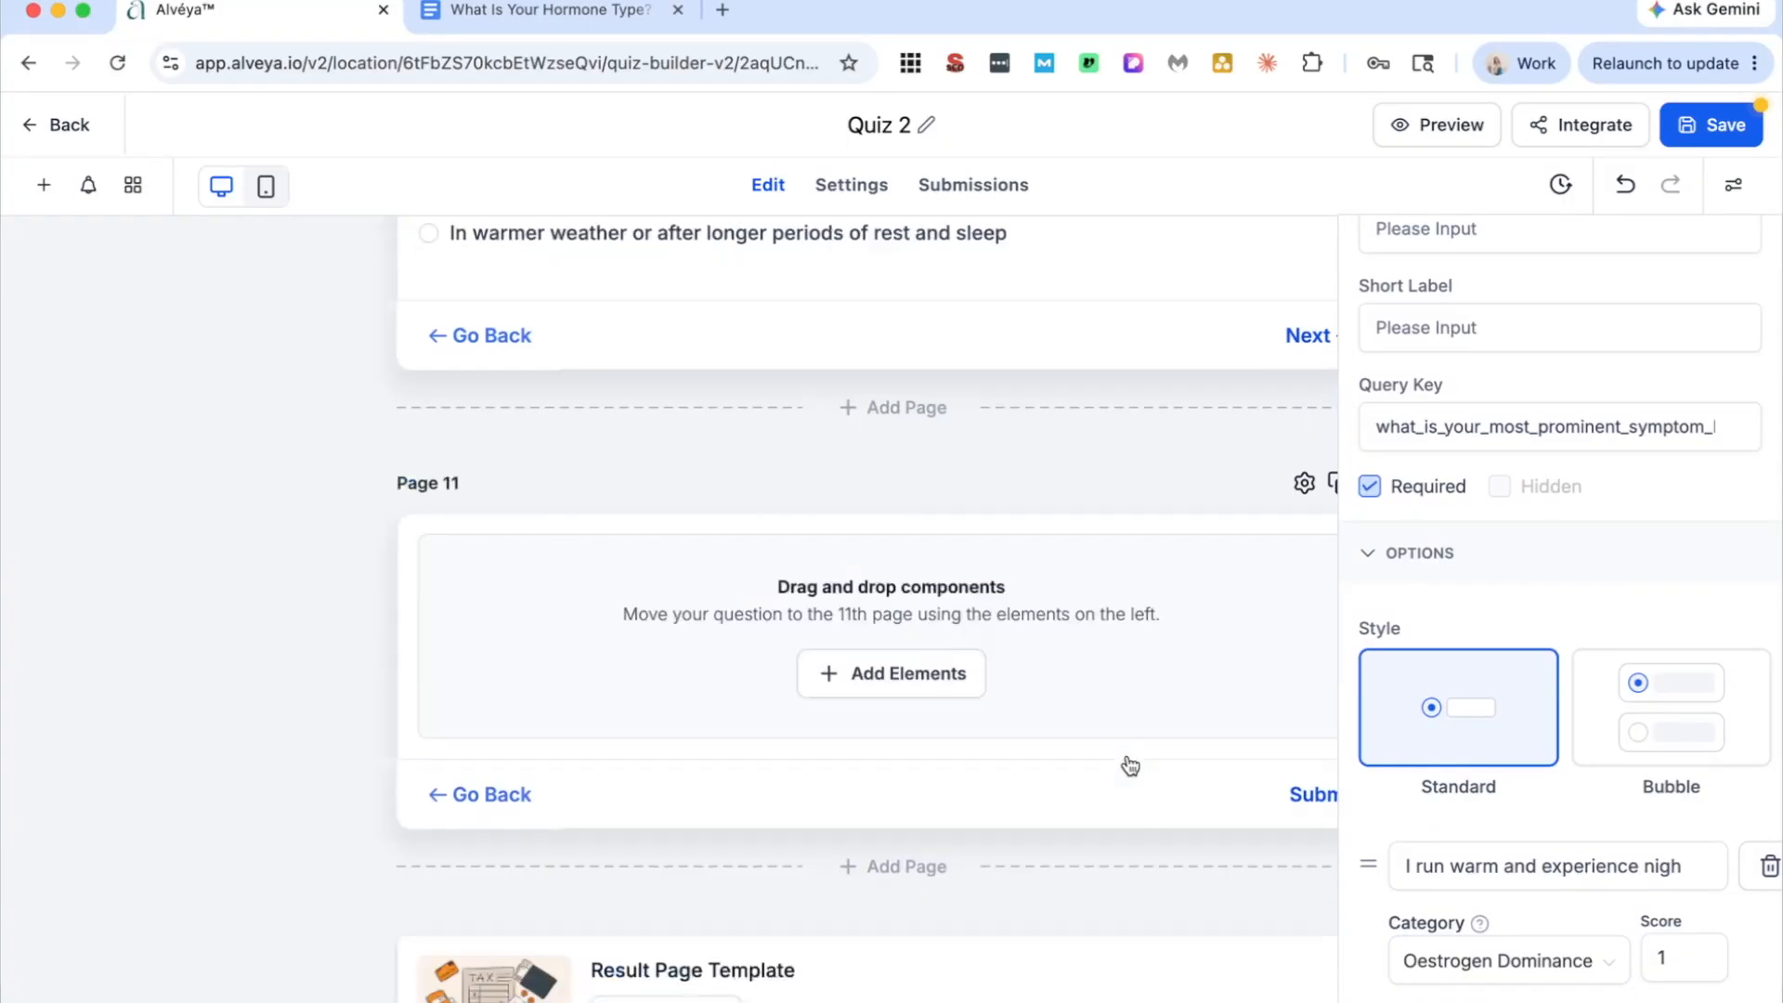
Step: Add First Name, Last Name and Email fields to the empty Page 11
scroll(987, 625, "up", 3)
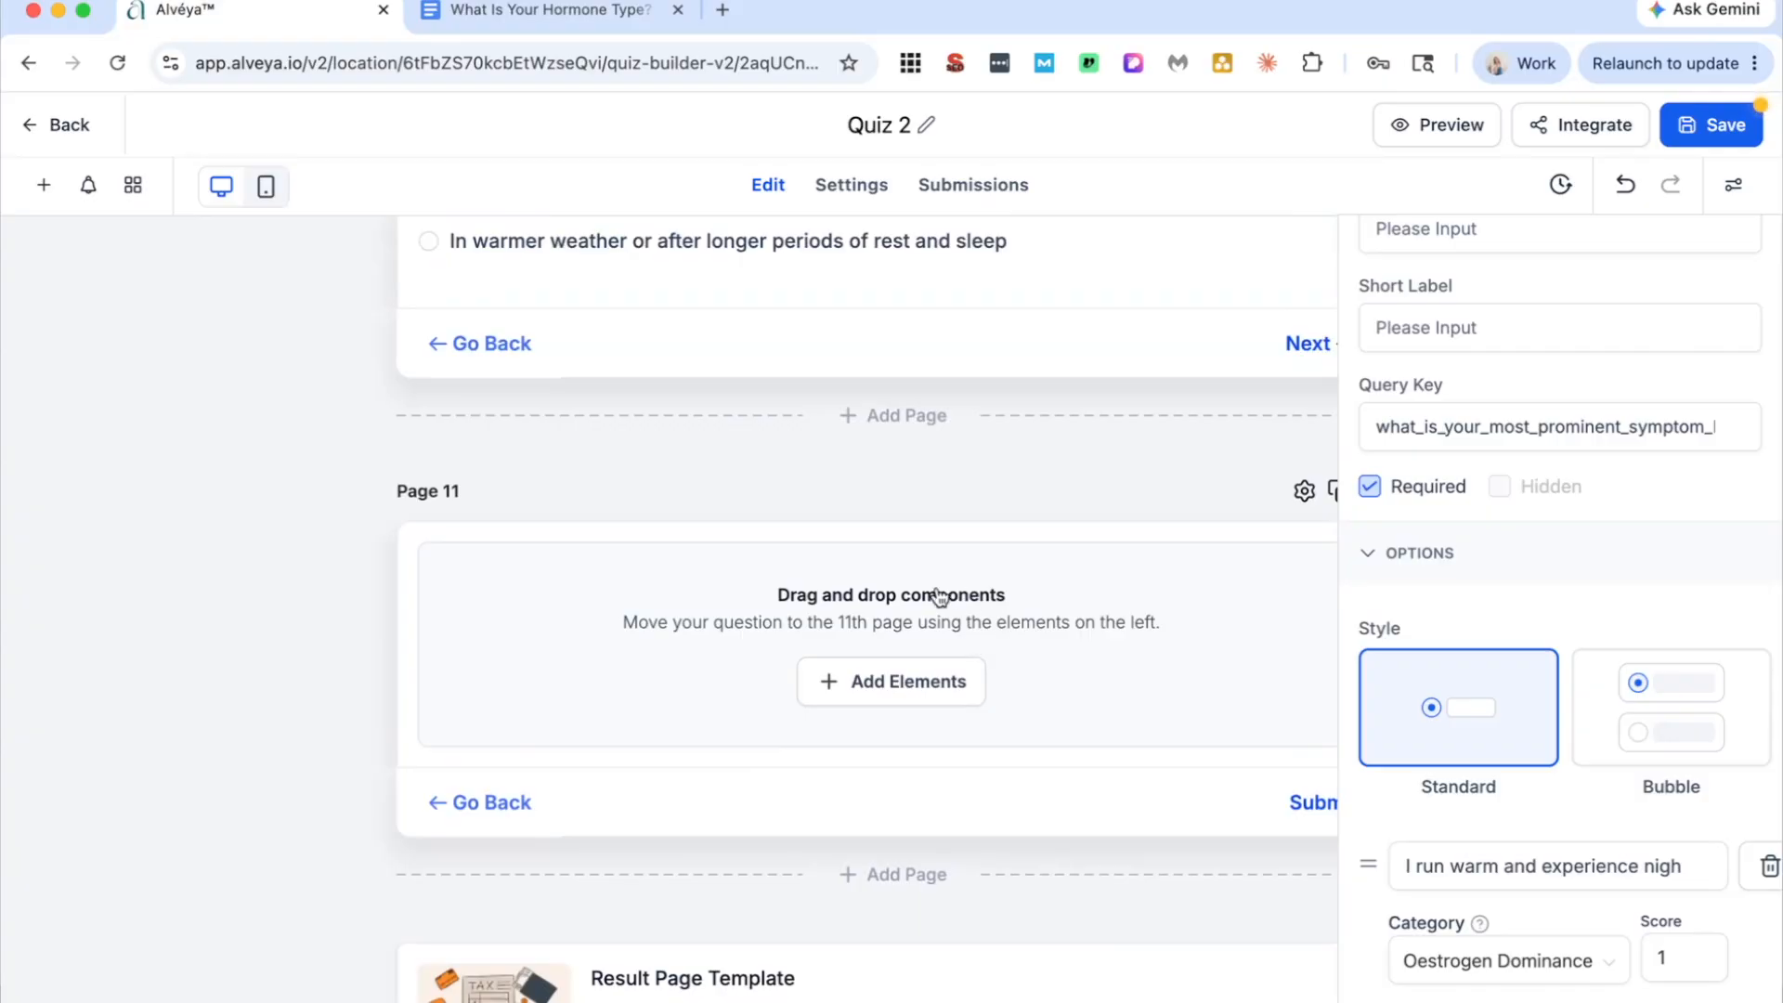
left_click(889, 664)
left_click_drag(215, 743, 743, 650)
left_click_drag(346, 743, 477, 819)
left_click_drag(304, 934, 794, 770)
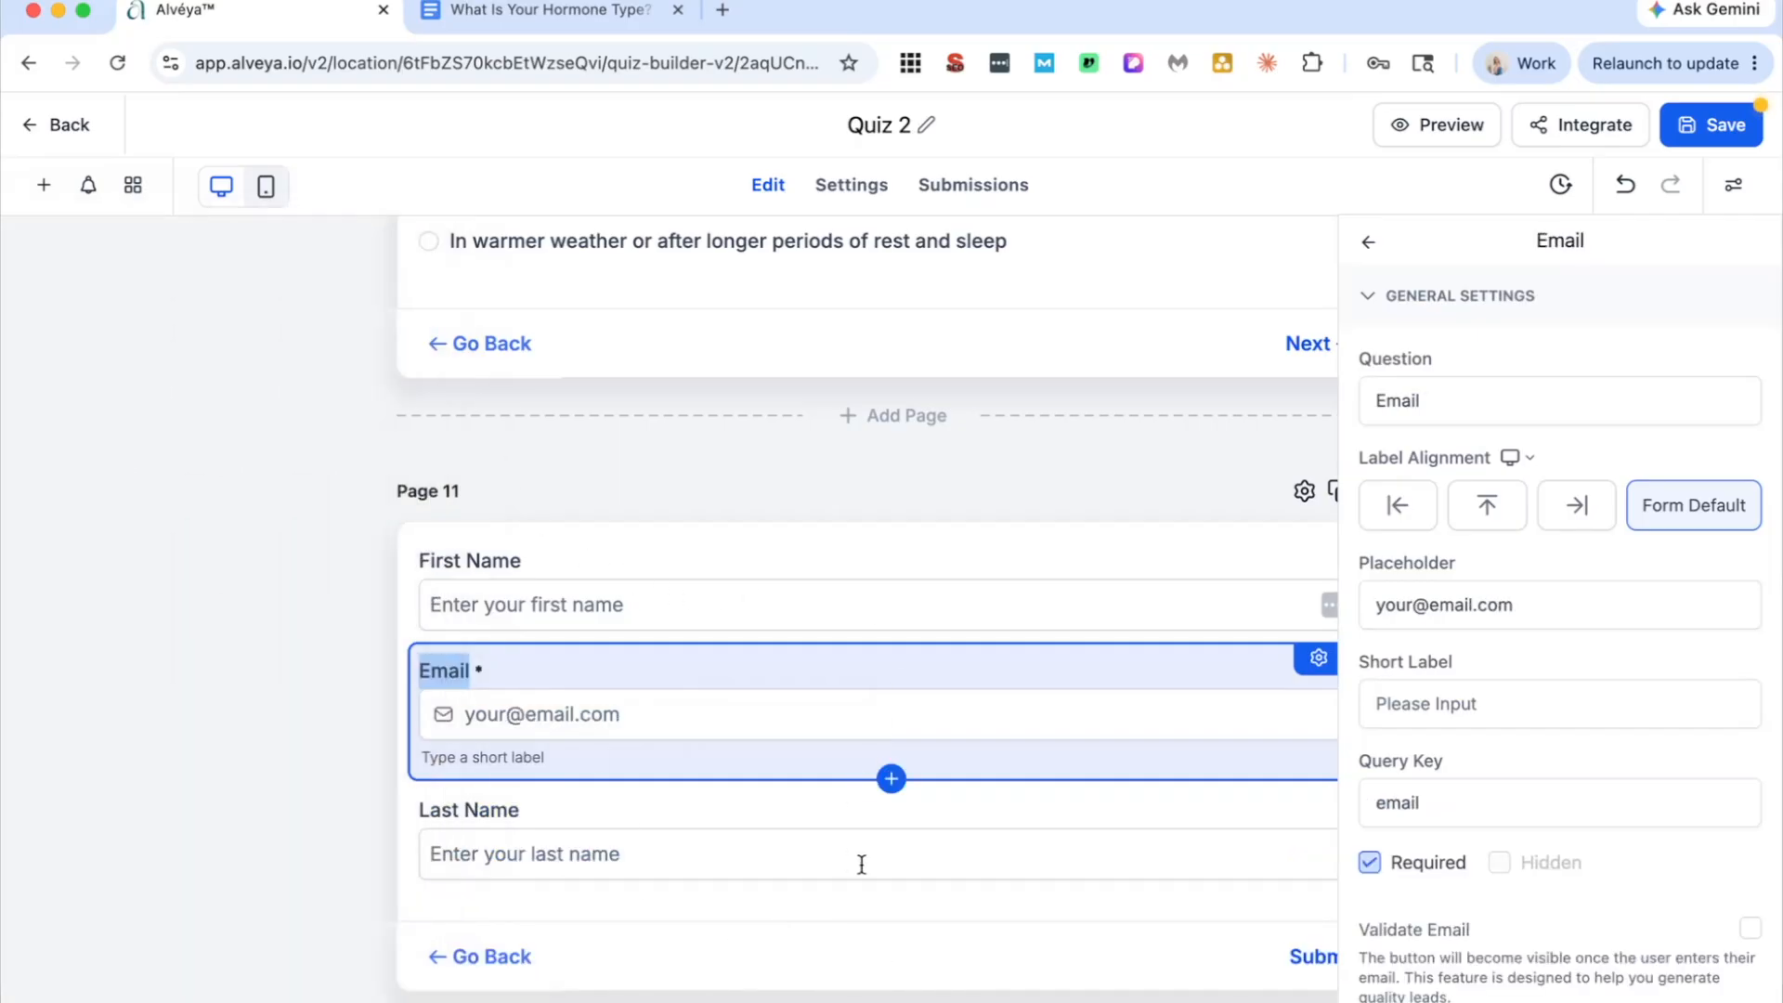
Step: Make the First Name and Last Name fields required and move Last Name above Email on Page 11
left_click(861, 864)
scroll(832, 774, "down", 1)
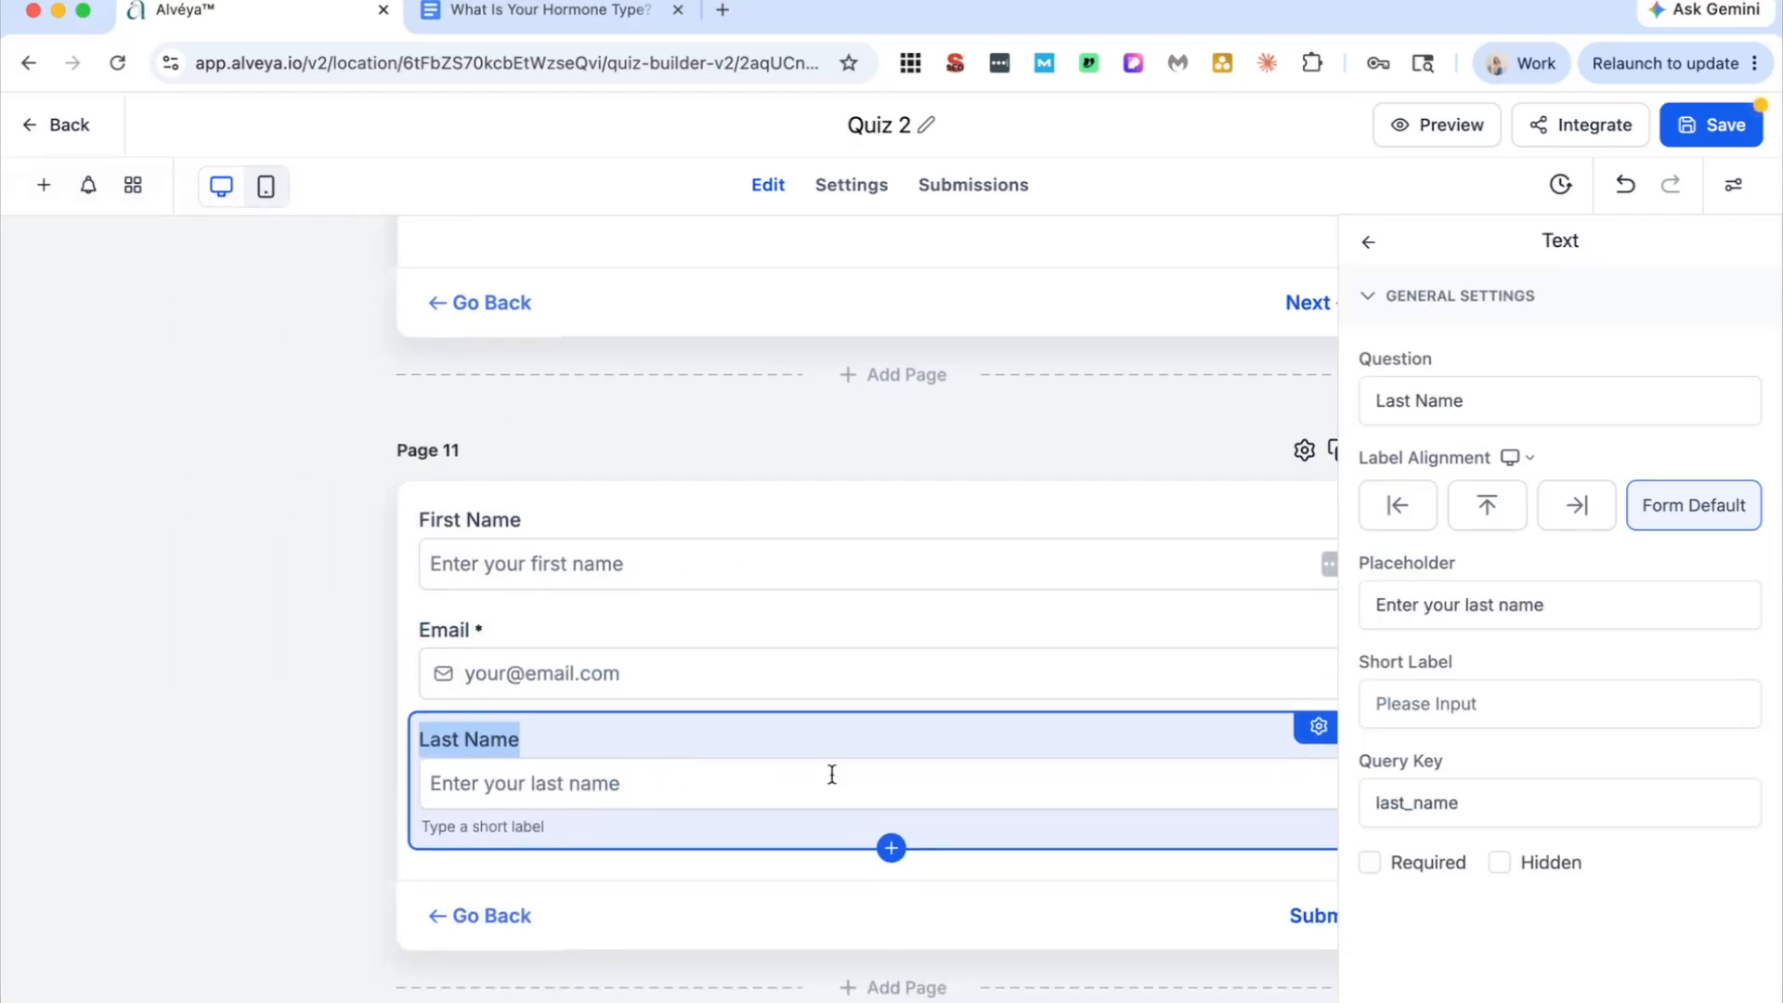
left_click_drag(1115, 725, 1123, 641)
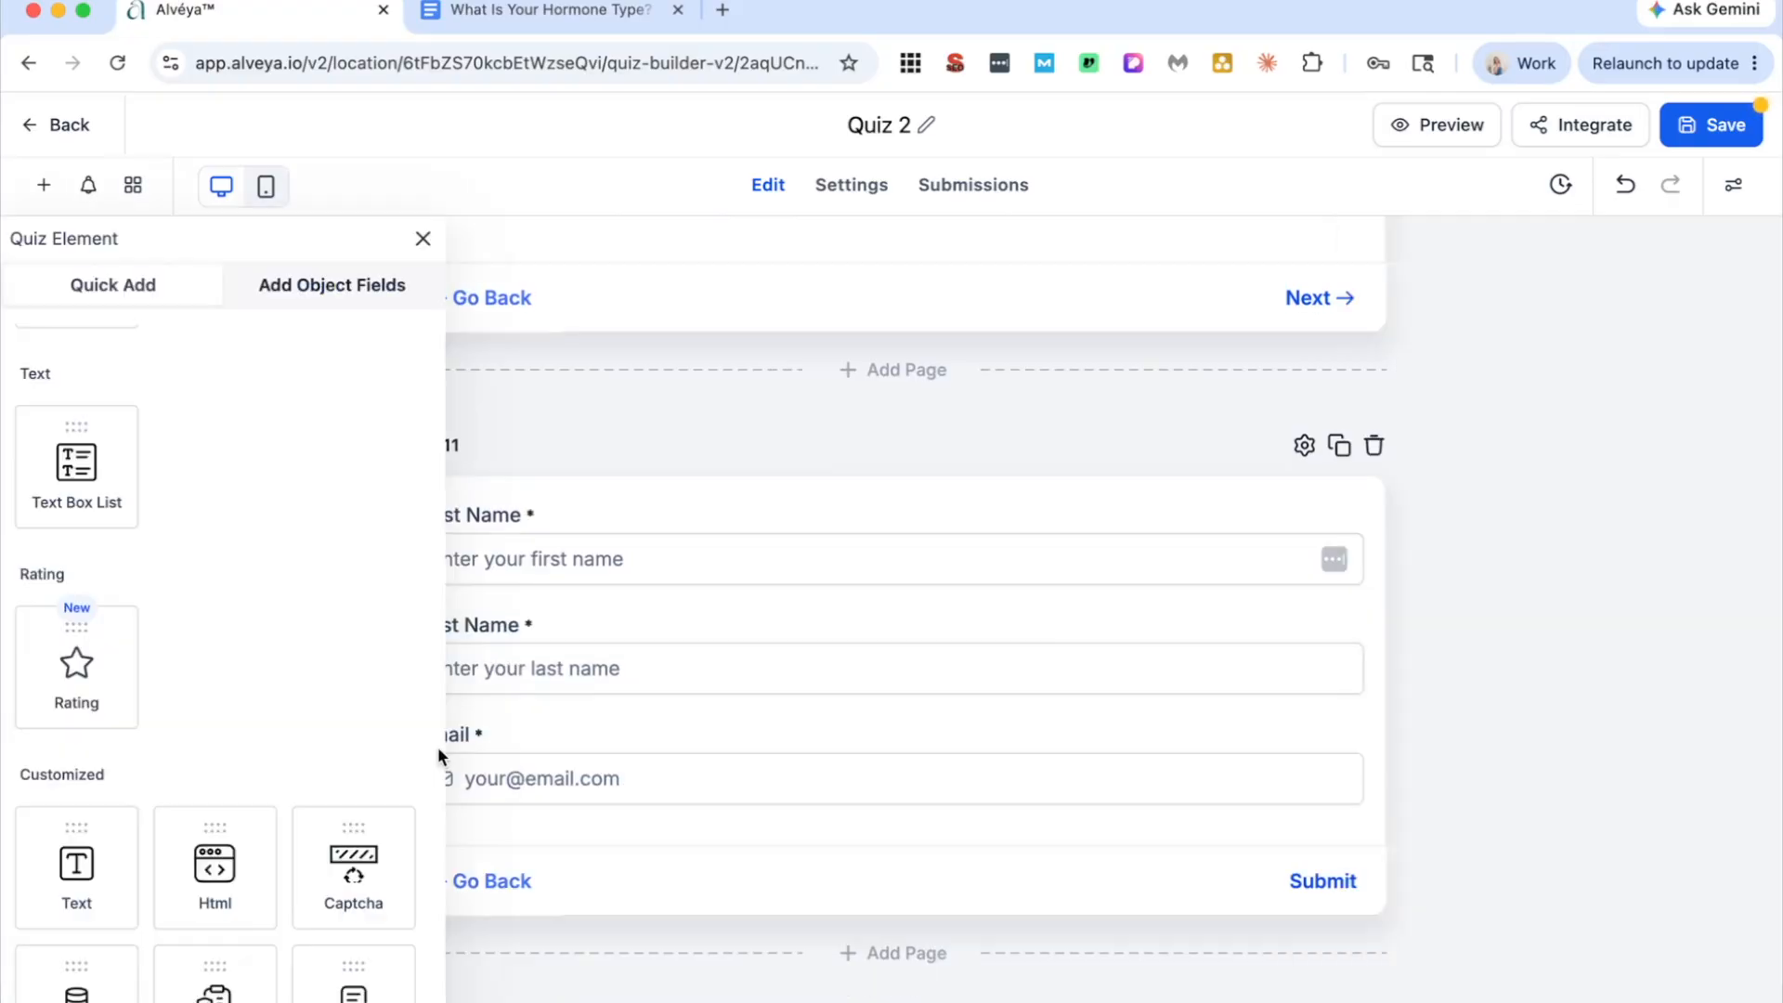
Step: Add a Text element above the First Name field on Page 11
scroll(278, 783, "down", 2)
left_click_drag(75, 654, 905, 553)
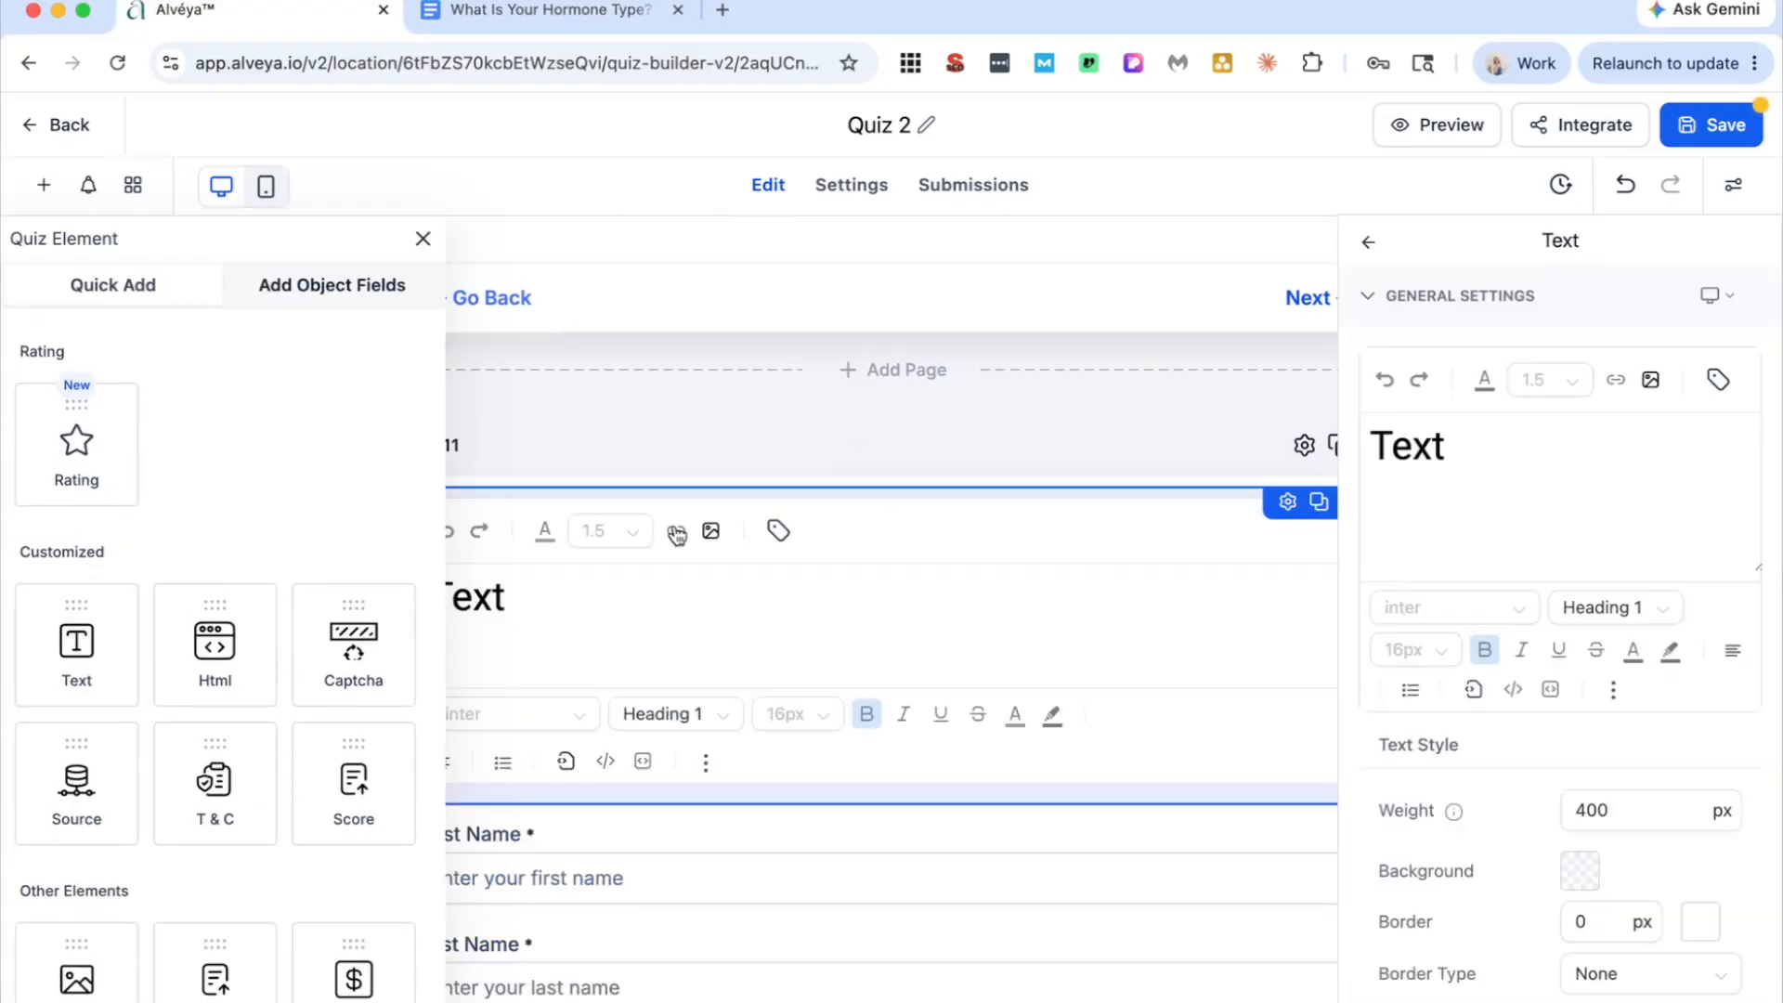
left_click(424, 241)
Step: Replace the placeholder heading with "To receive your result, enter your details below so we can send you furter information on your results"
left_click_drag(517, 597, 444, 610)
type("To receive your result, a")
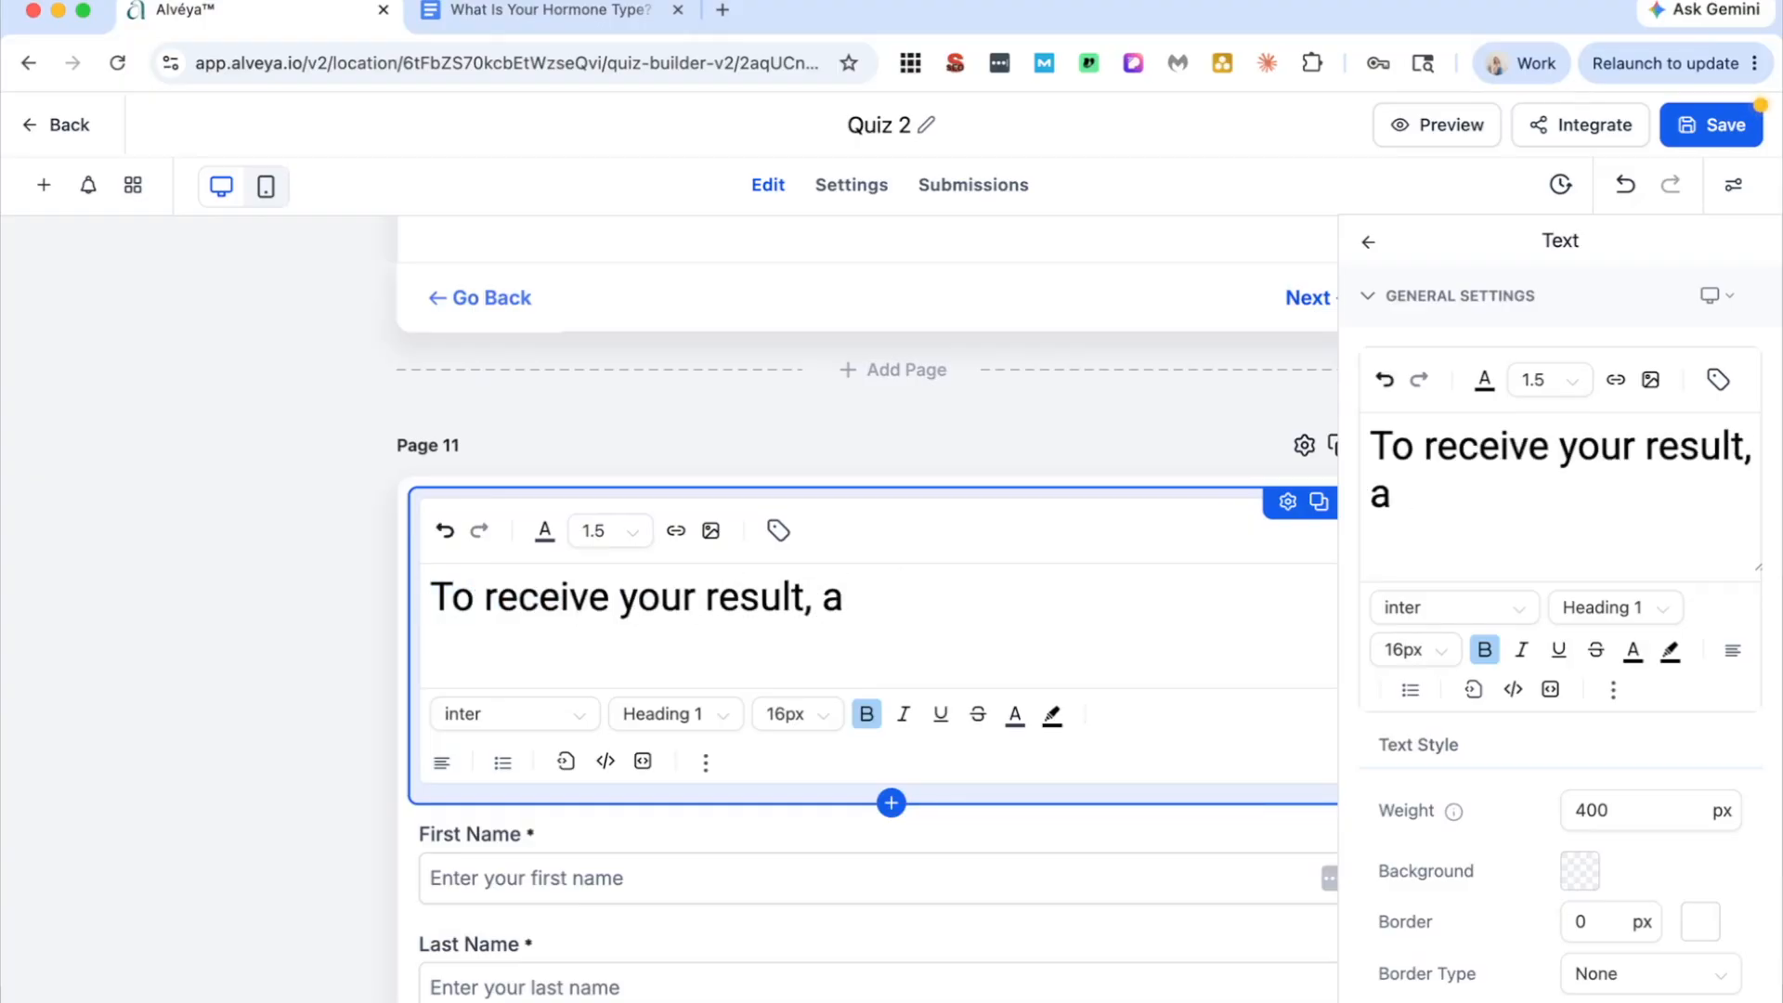
key("BackSpace")
type("ent")
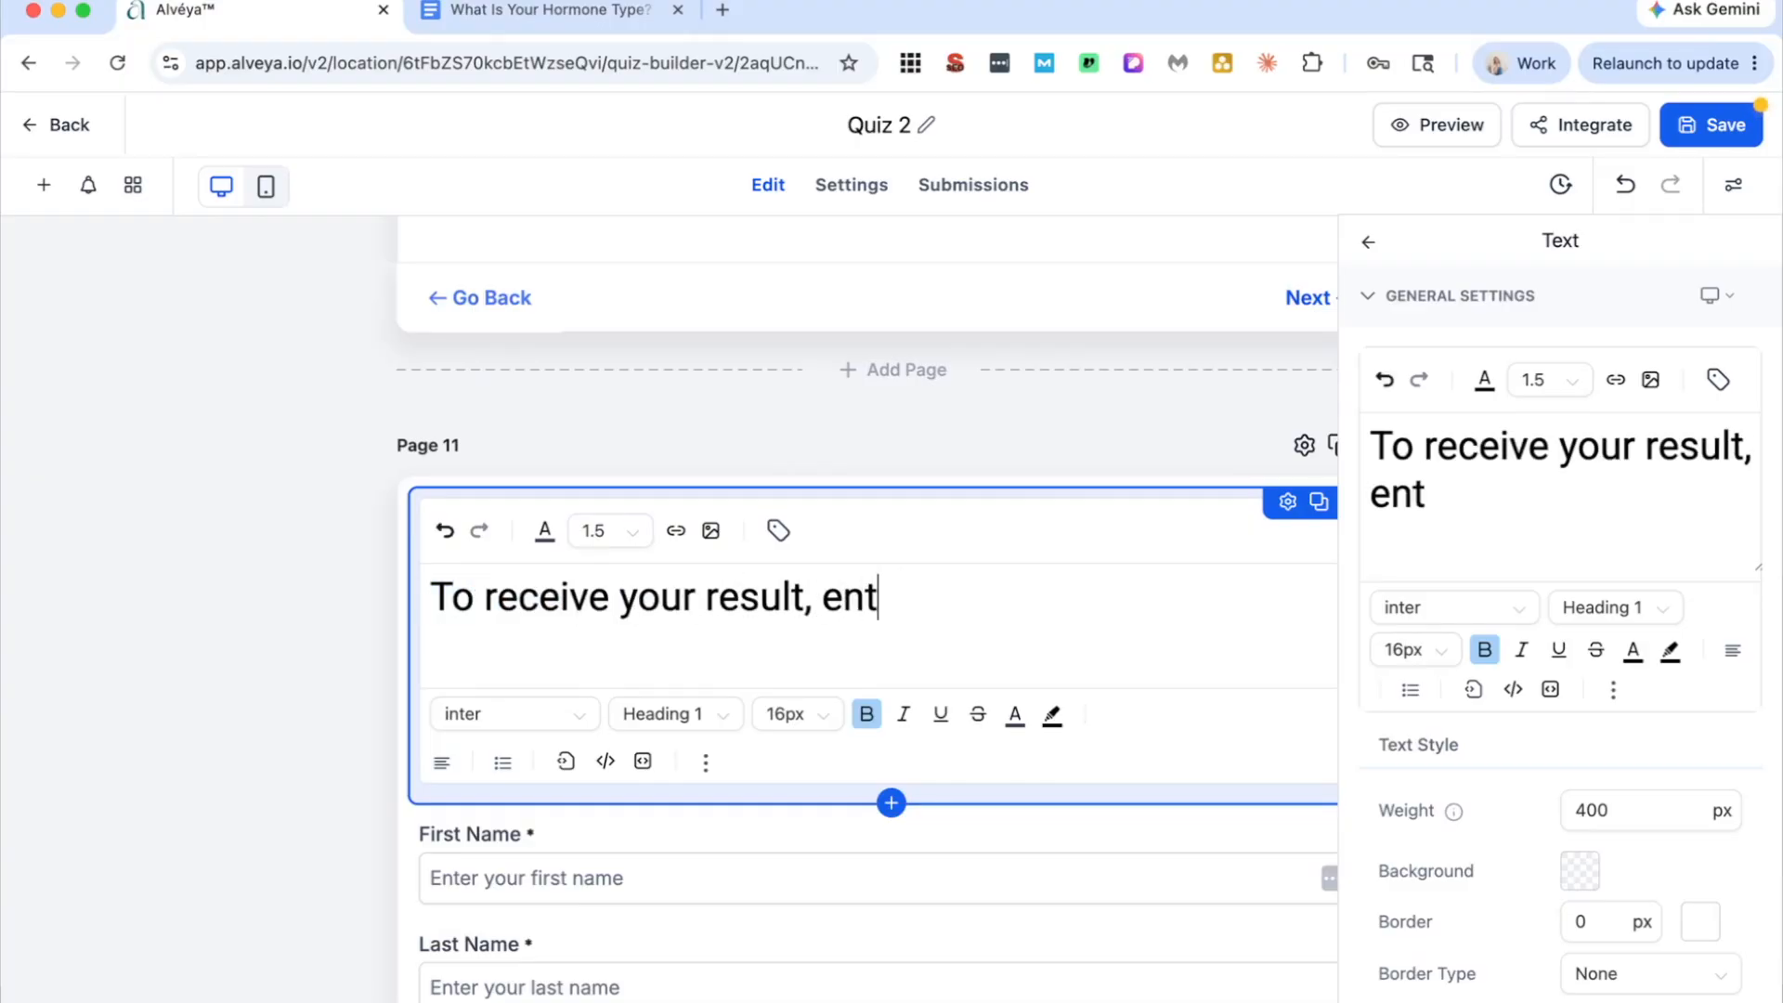
type("er your details belo")
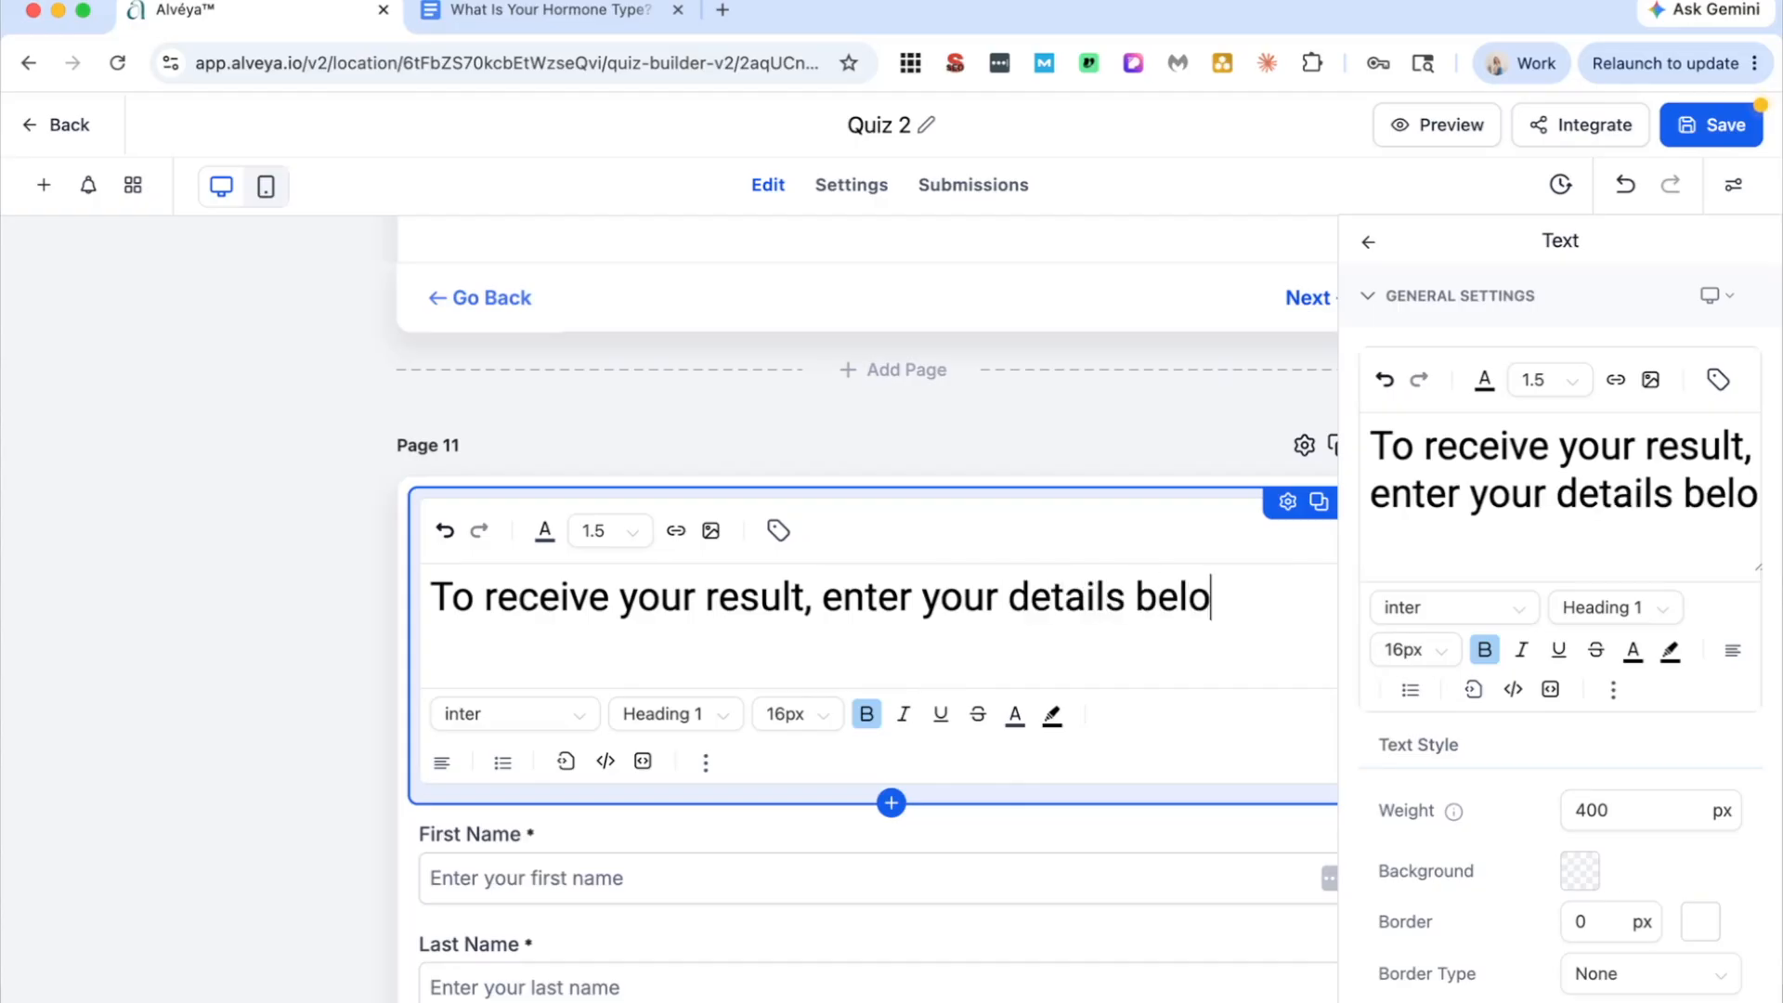
type("w so we can send yo")
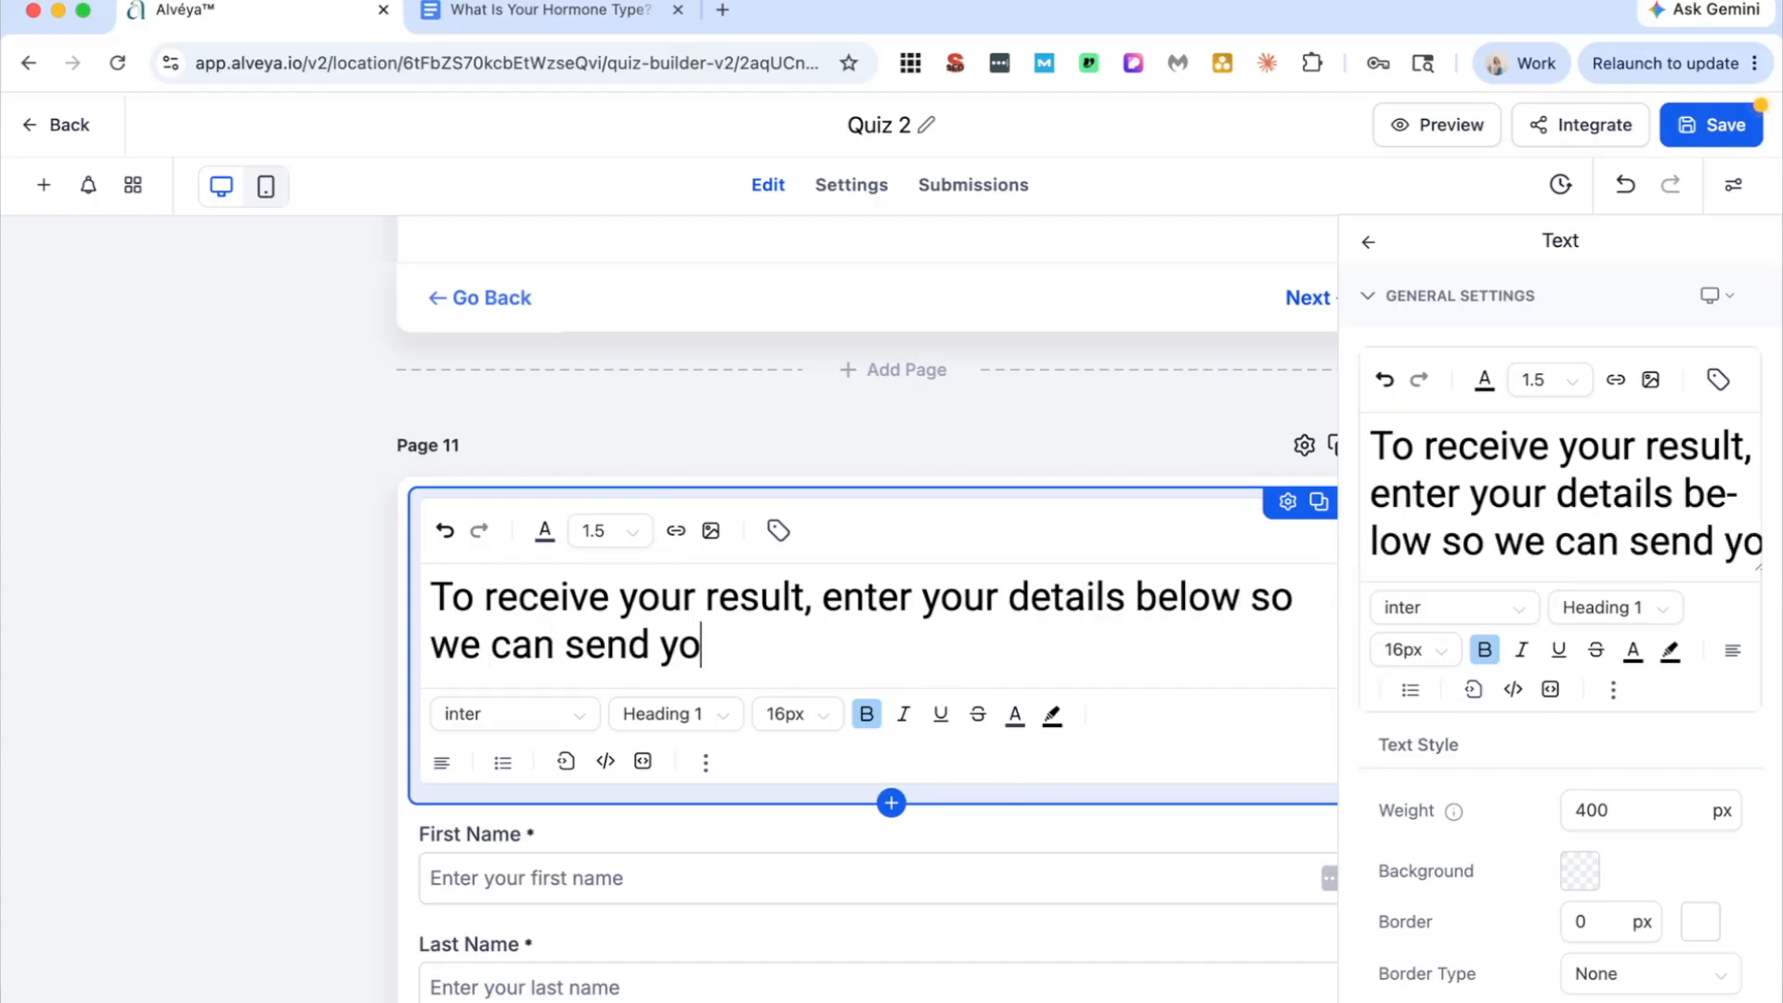
type("u furter information on your results")
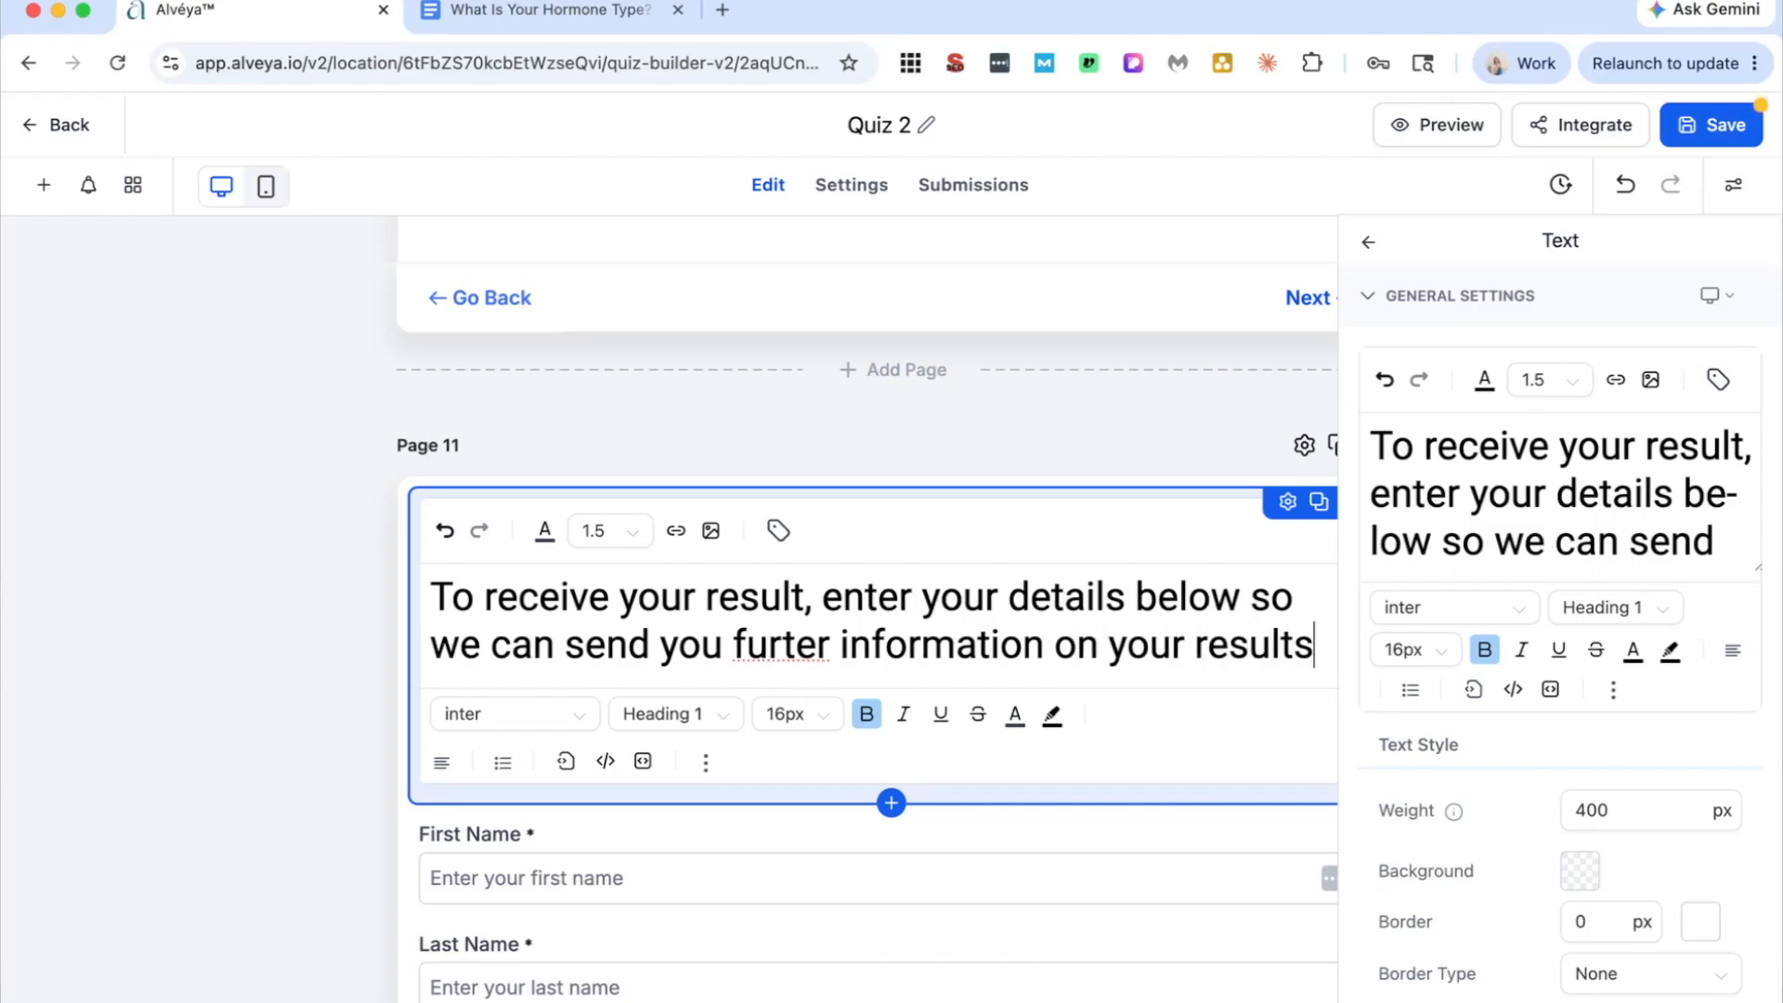
Step: Check the quiz in its mobile layout, return to the desktop layout and view the quiz notification options
left_click(266, 186)
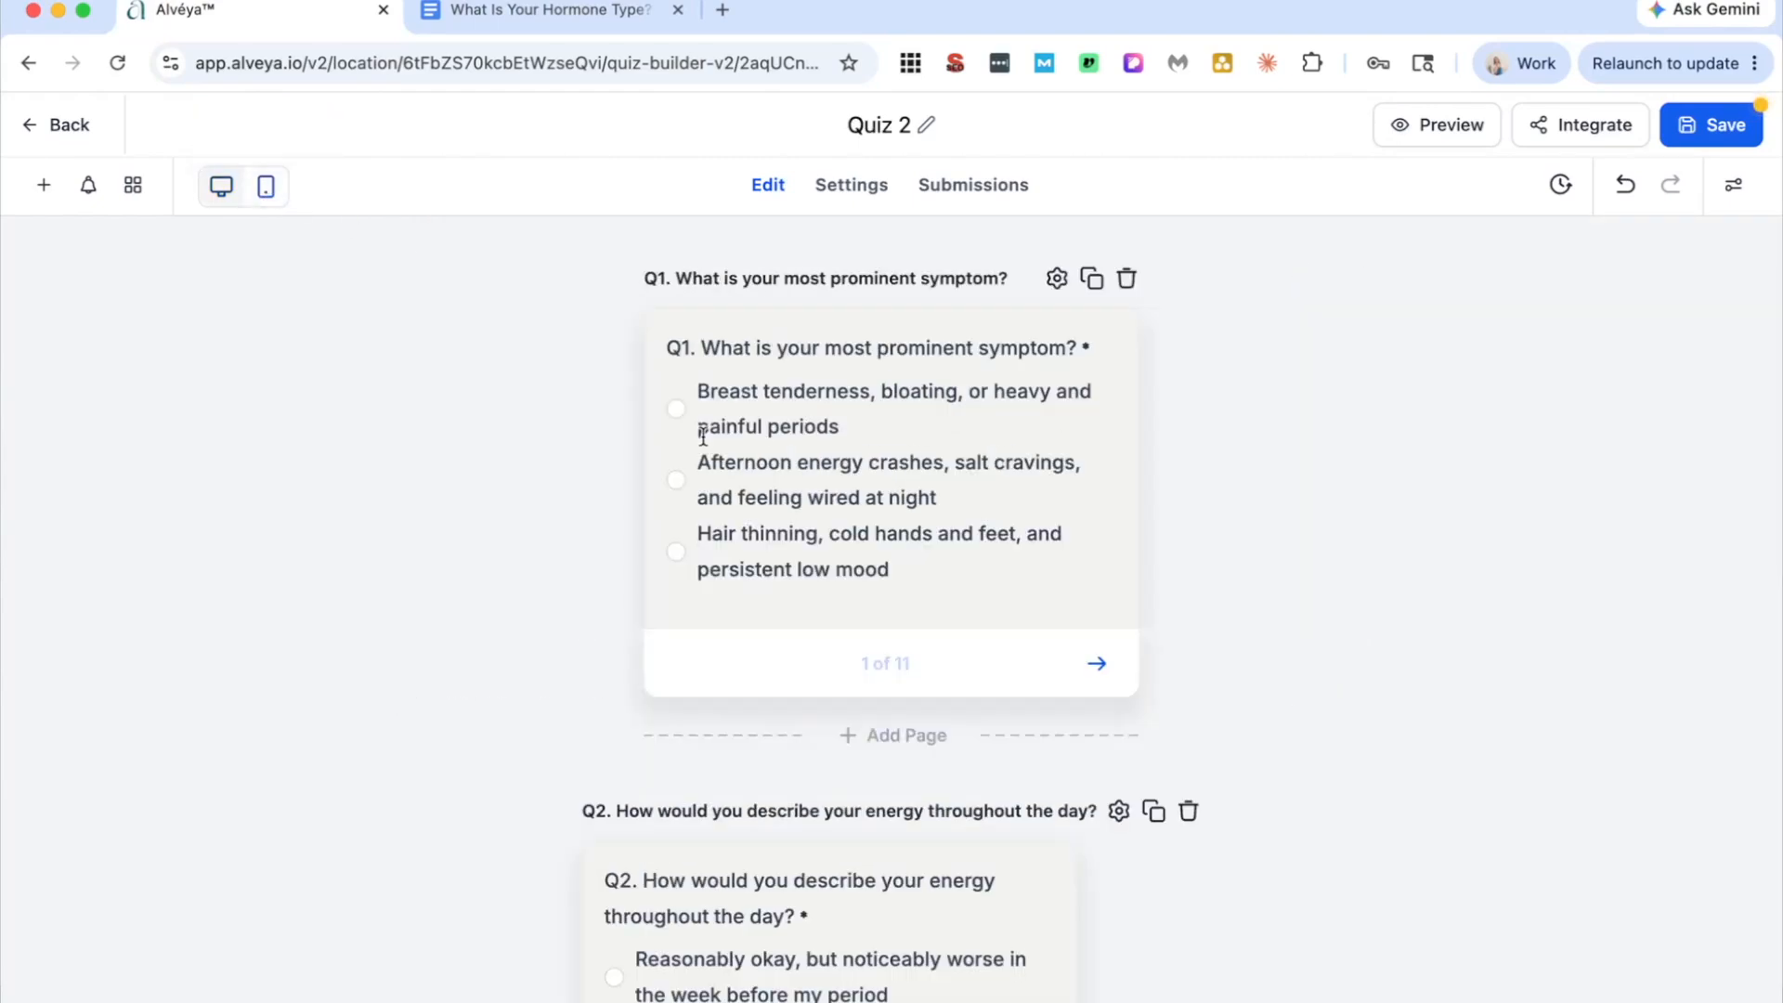
left_click(221, 189)
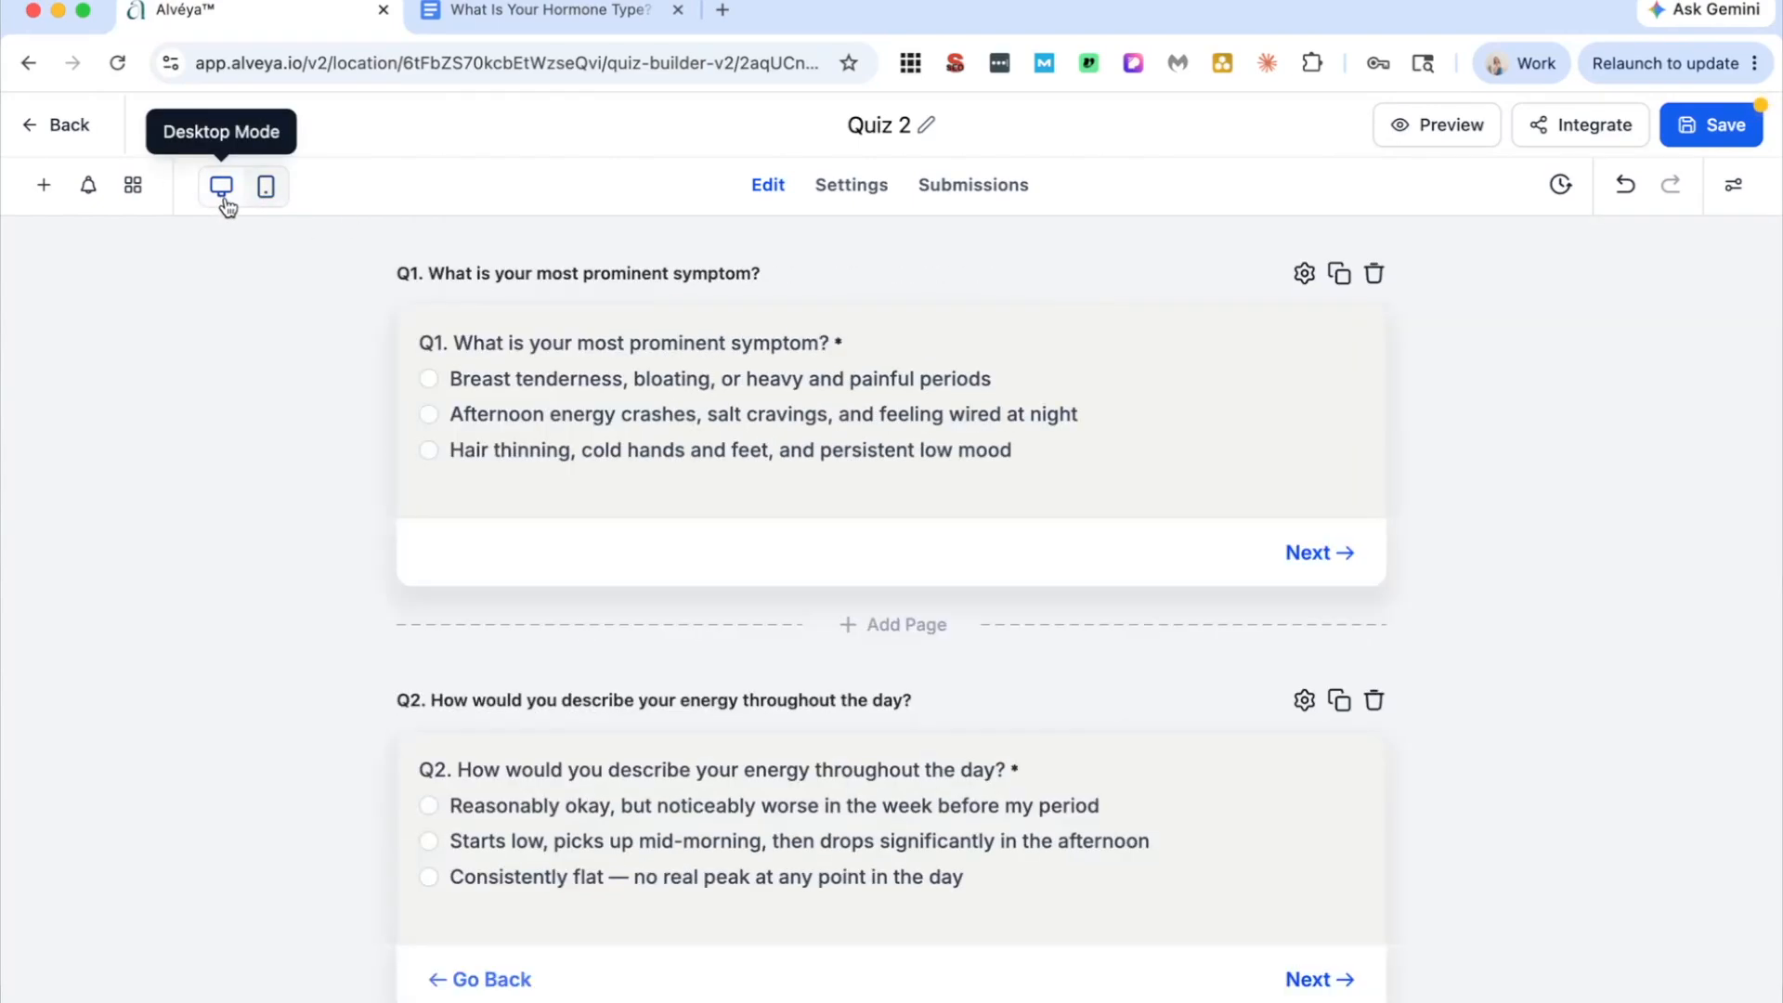
left_click(88, 186)
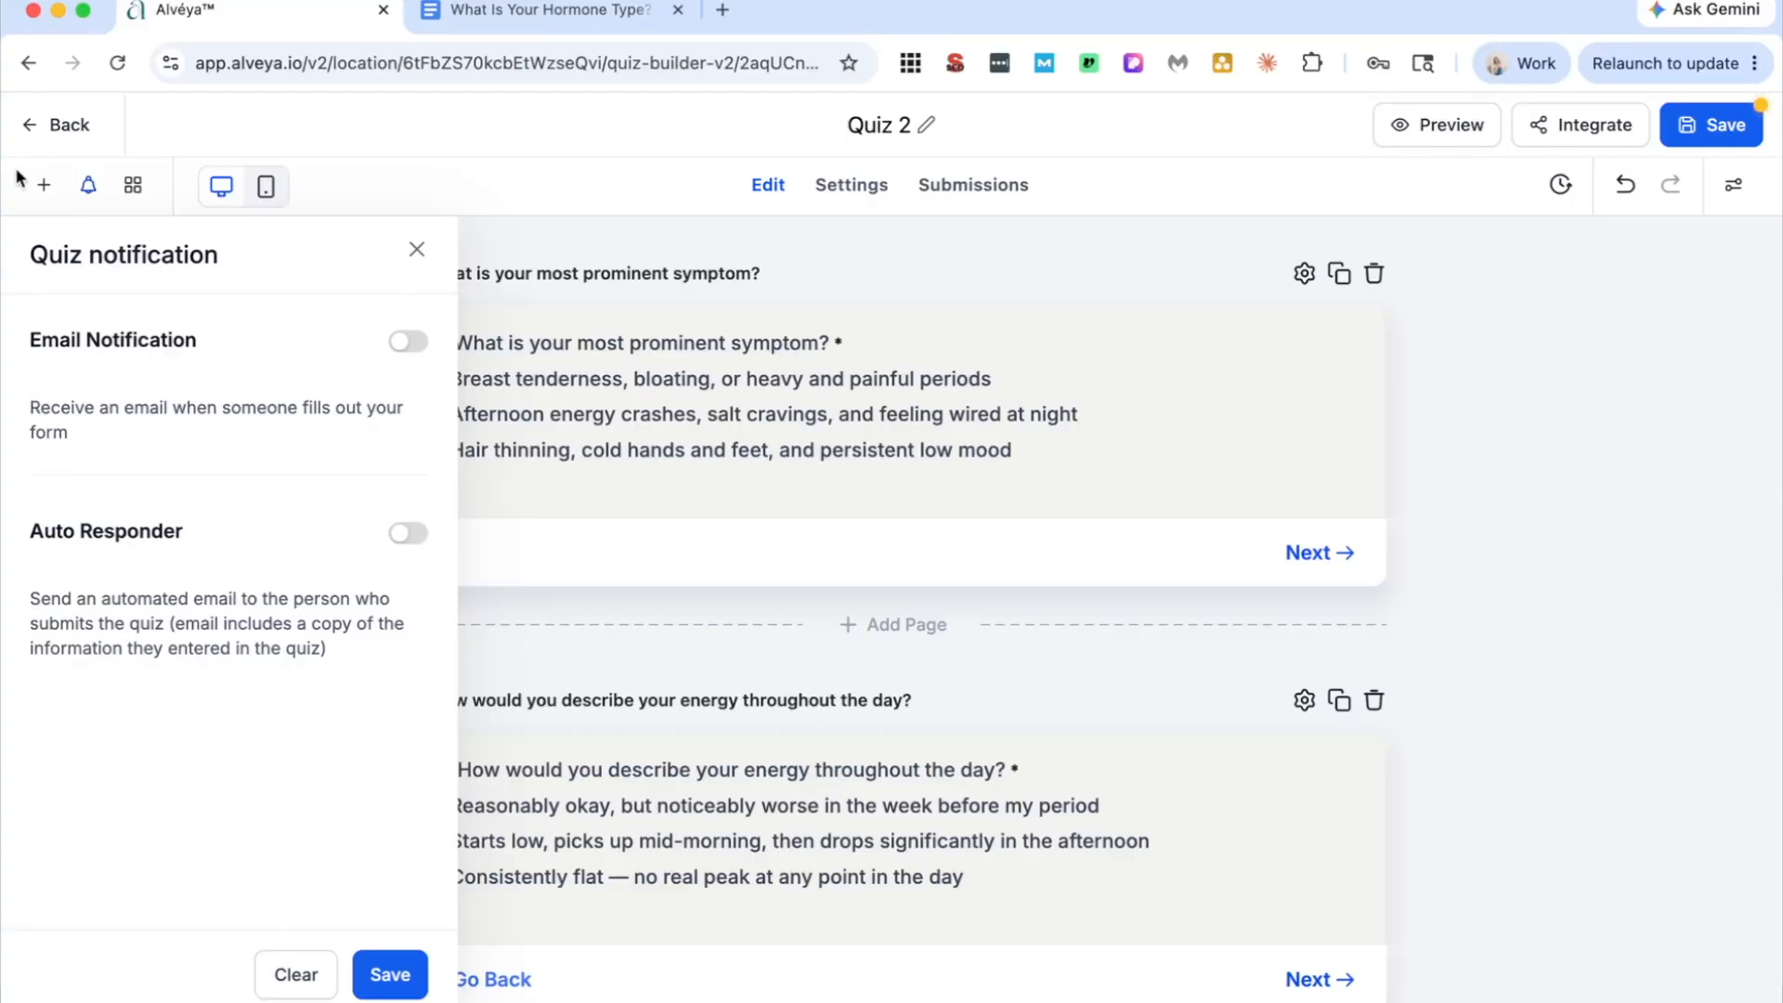
Step: Open the quiz's result page for editing from its submit settings and review the overall and category score sections
left_click(854, 195)
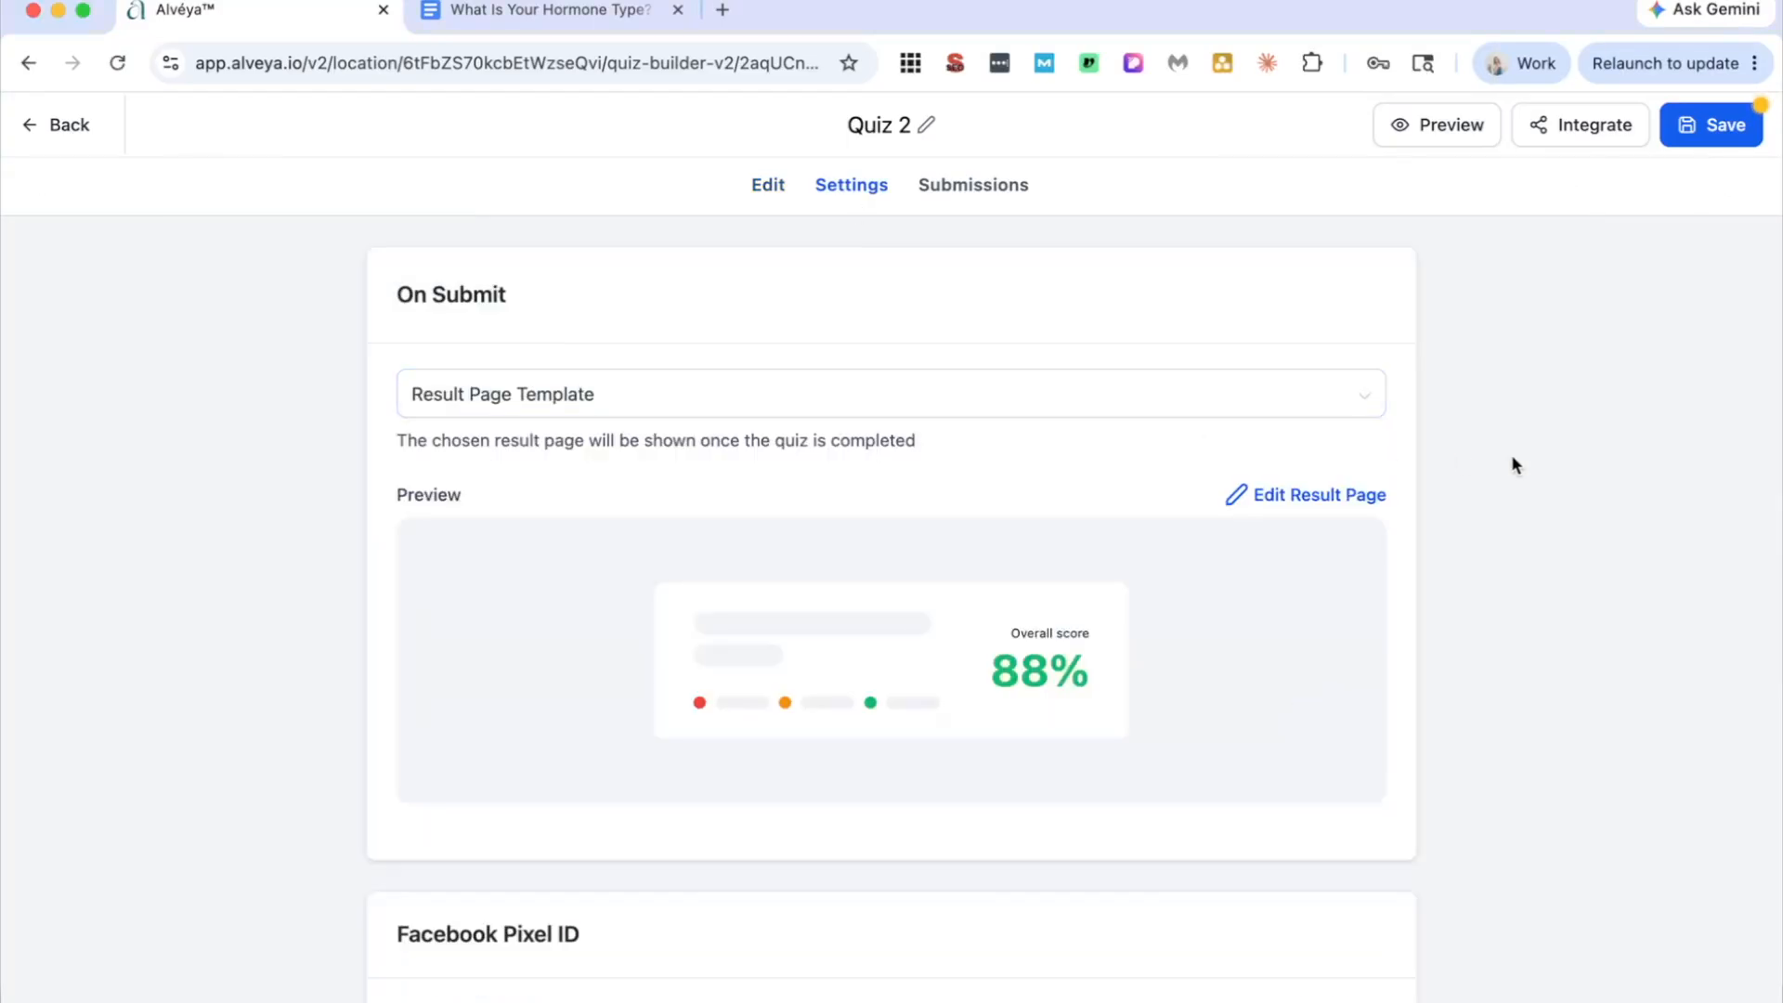
left_click(1309, 497)
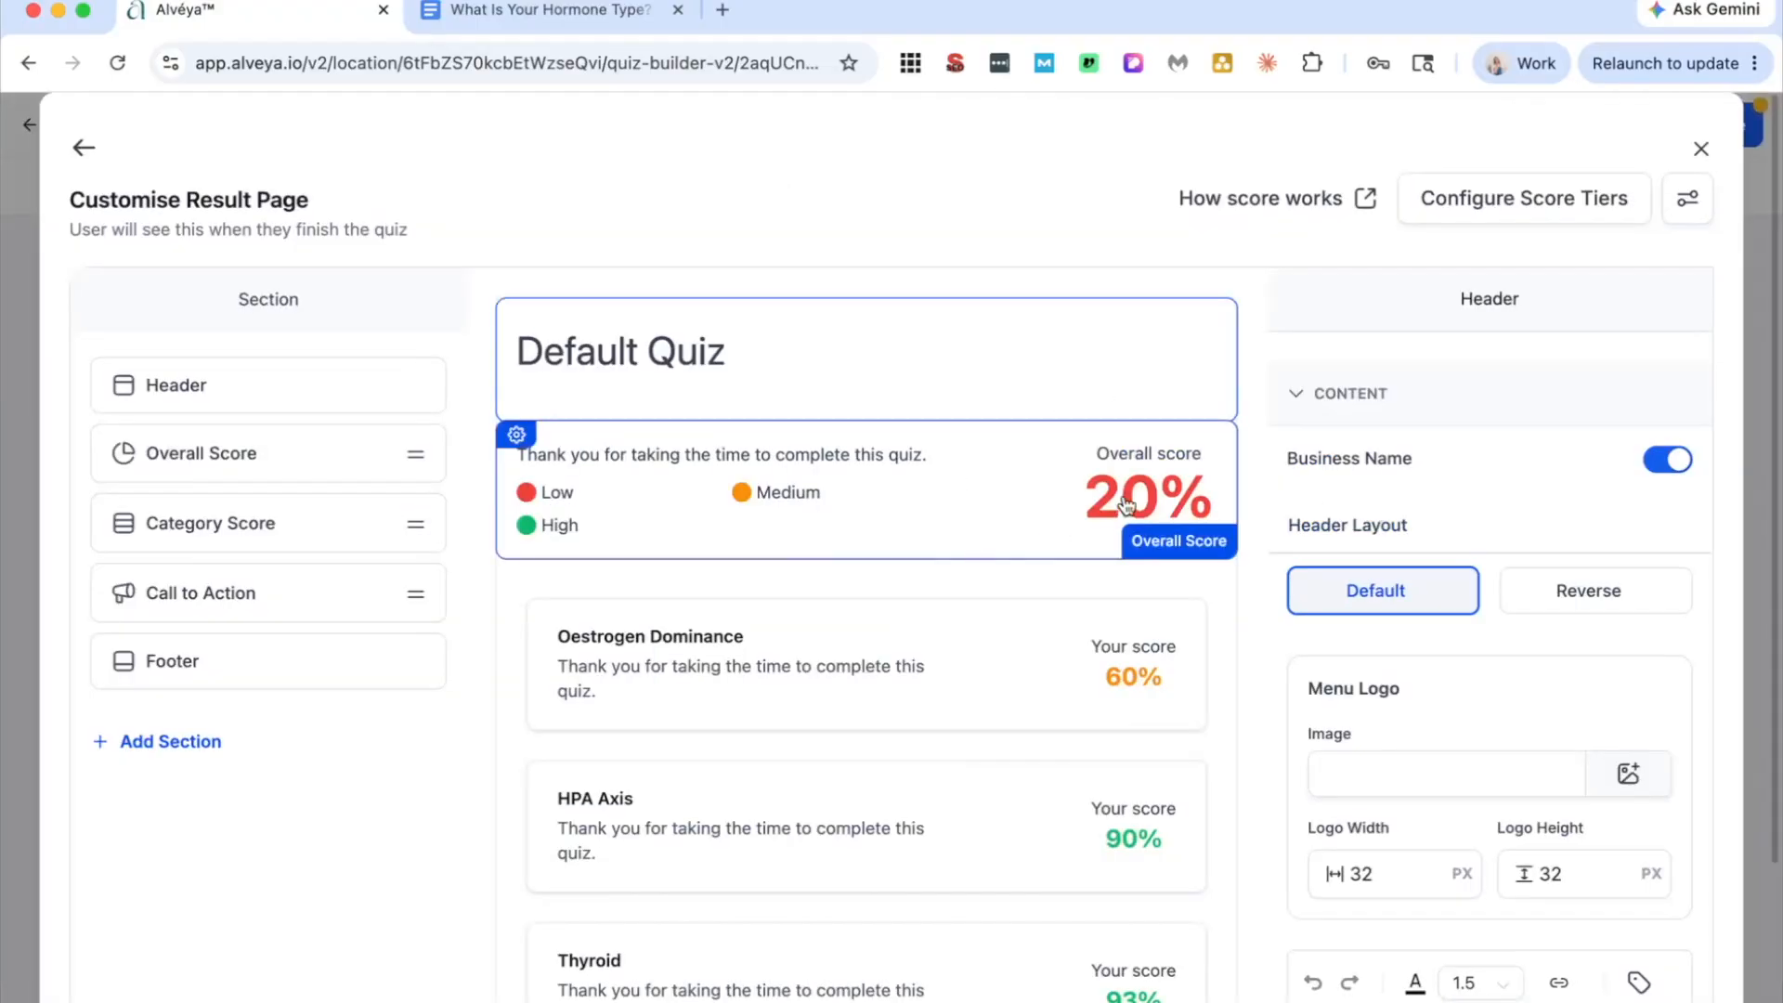
scroll(969, 650, "down", 1)
scroll(969, 649, "down", 3)
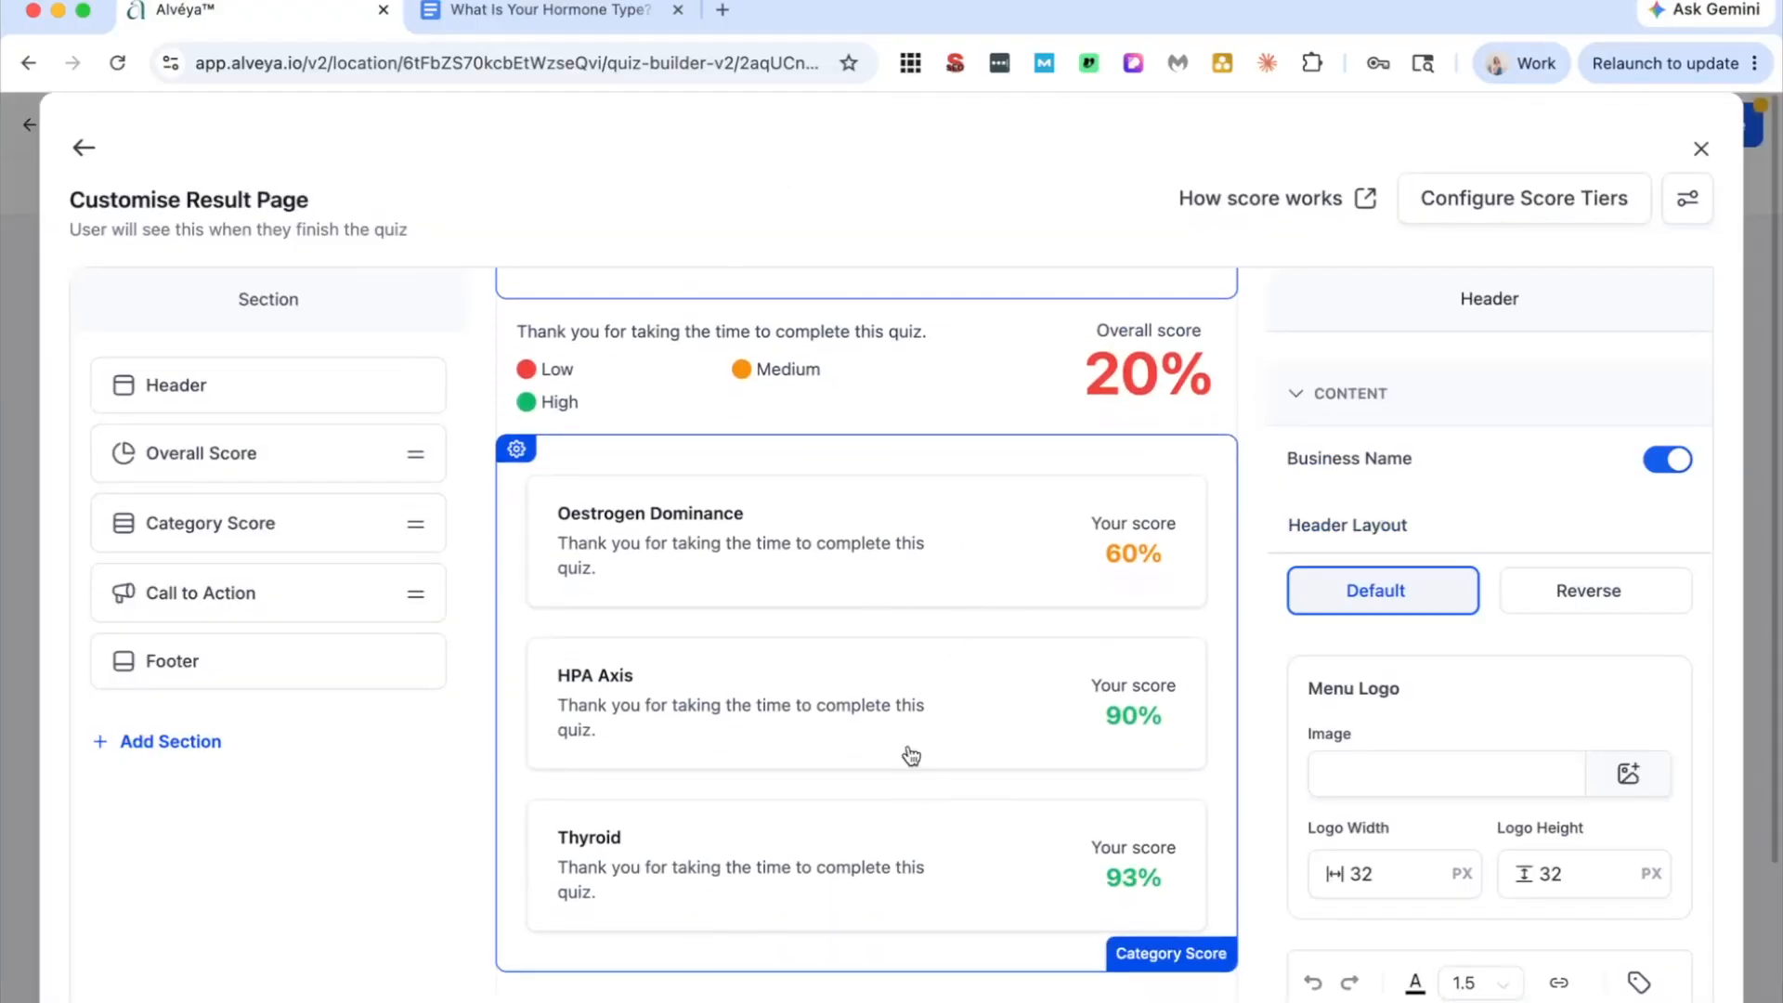
Step: Remove the Overall Score section from the quiz's result page
scroll(941, 836, "up", 3)
left_click(1221, 483)
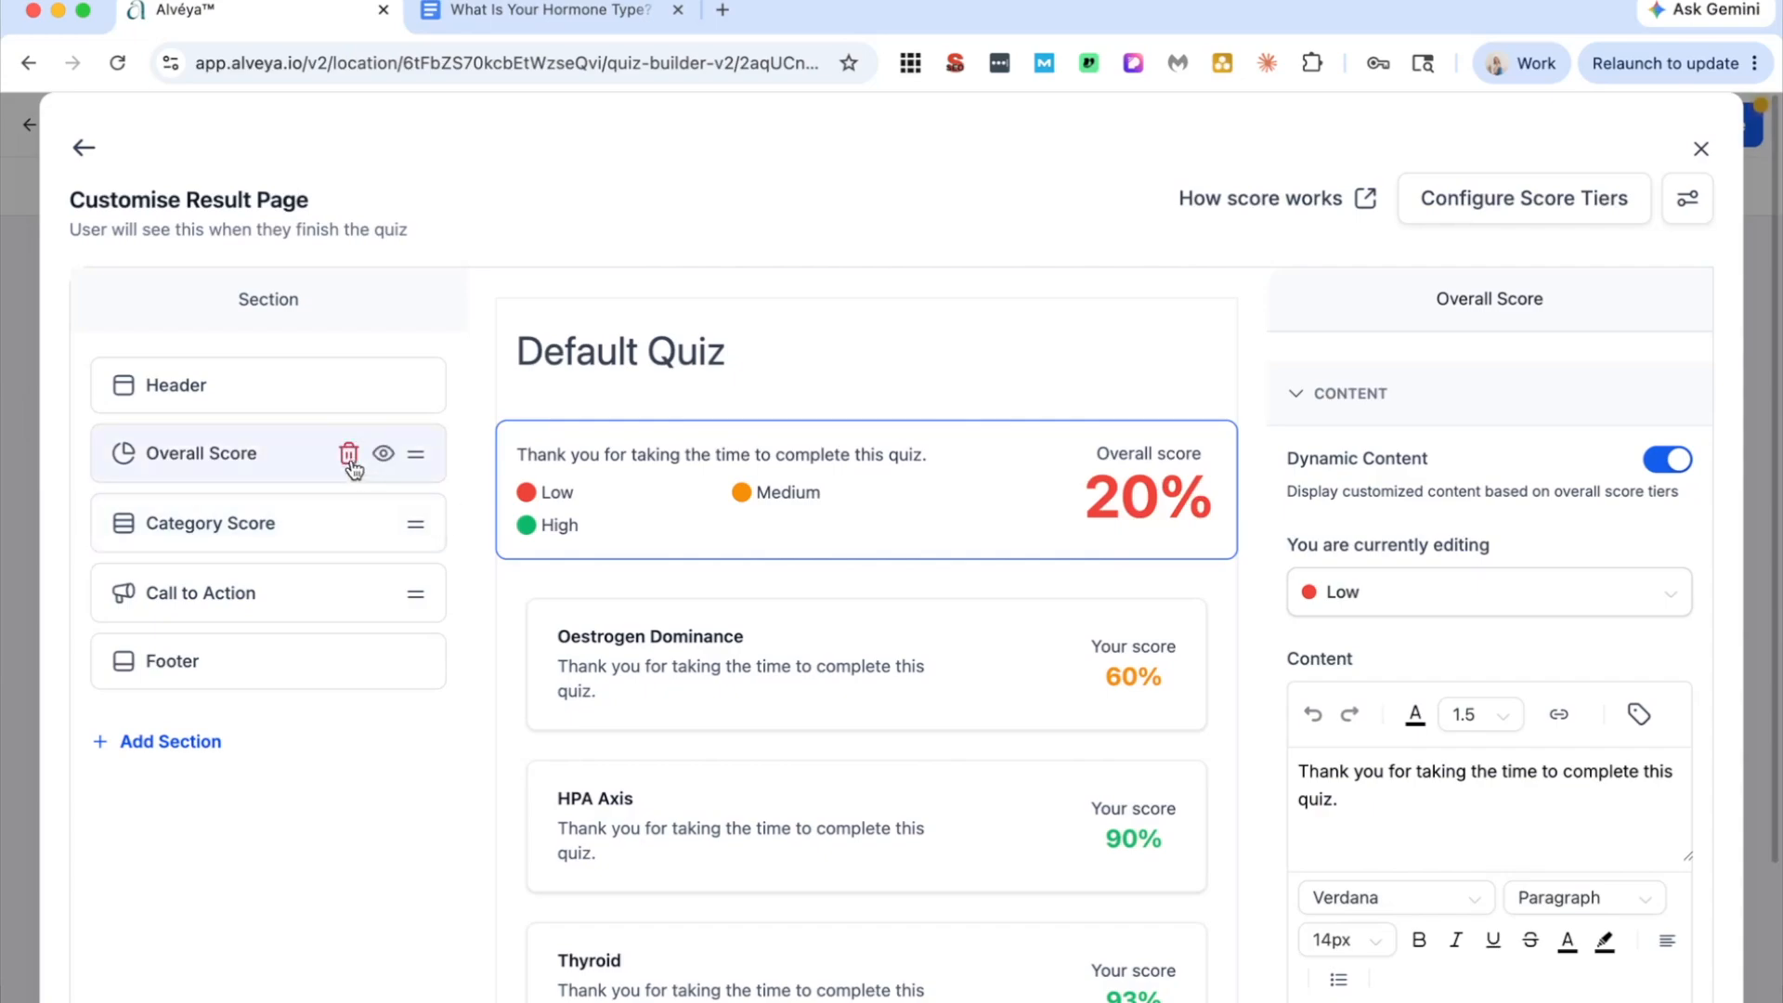
left_click(383, 456)
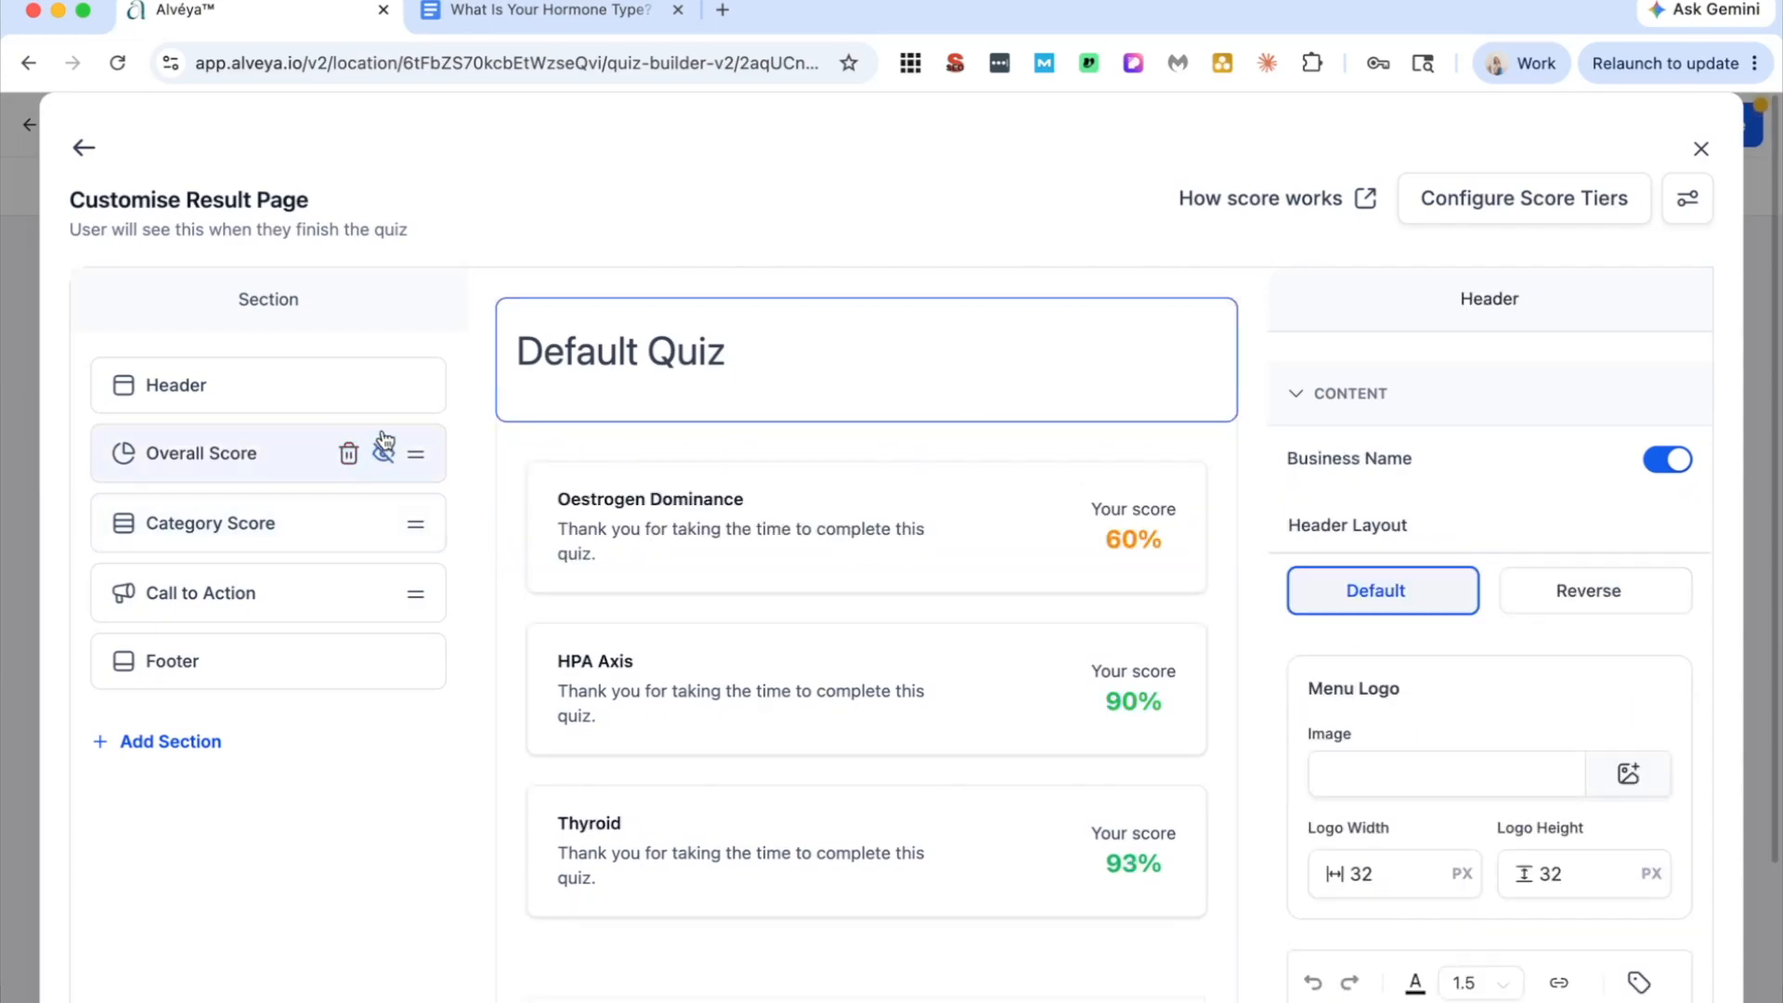
left_click(349, 454)
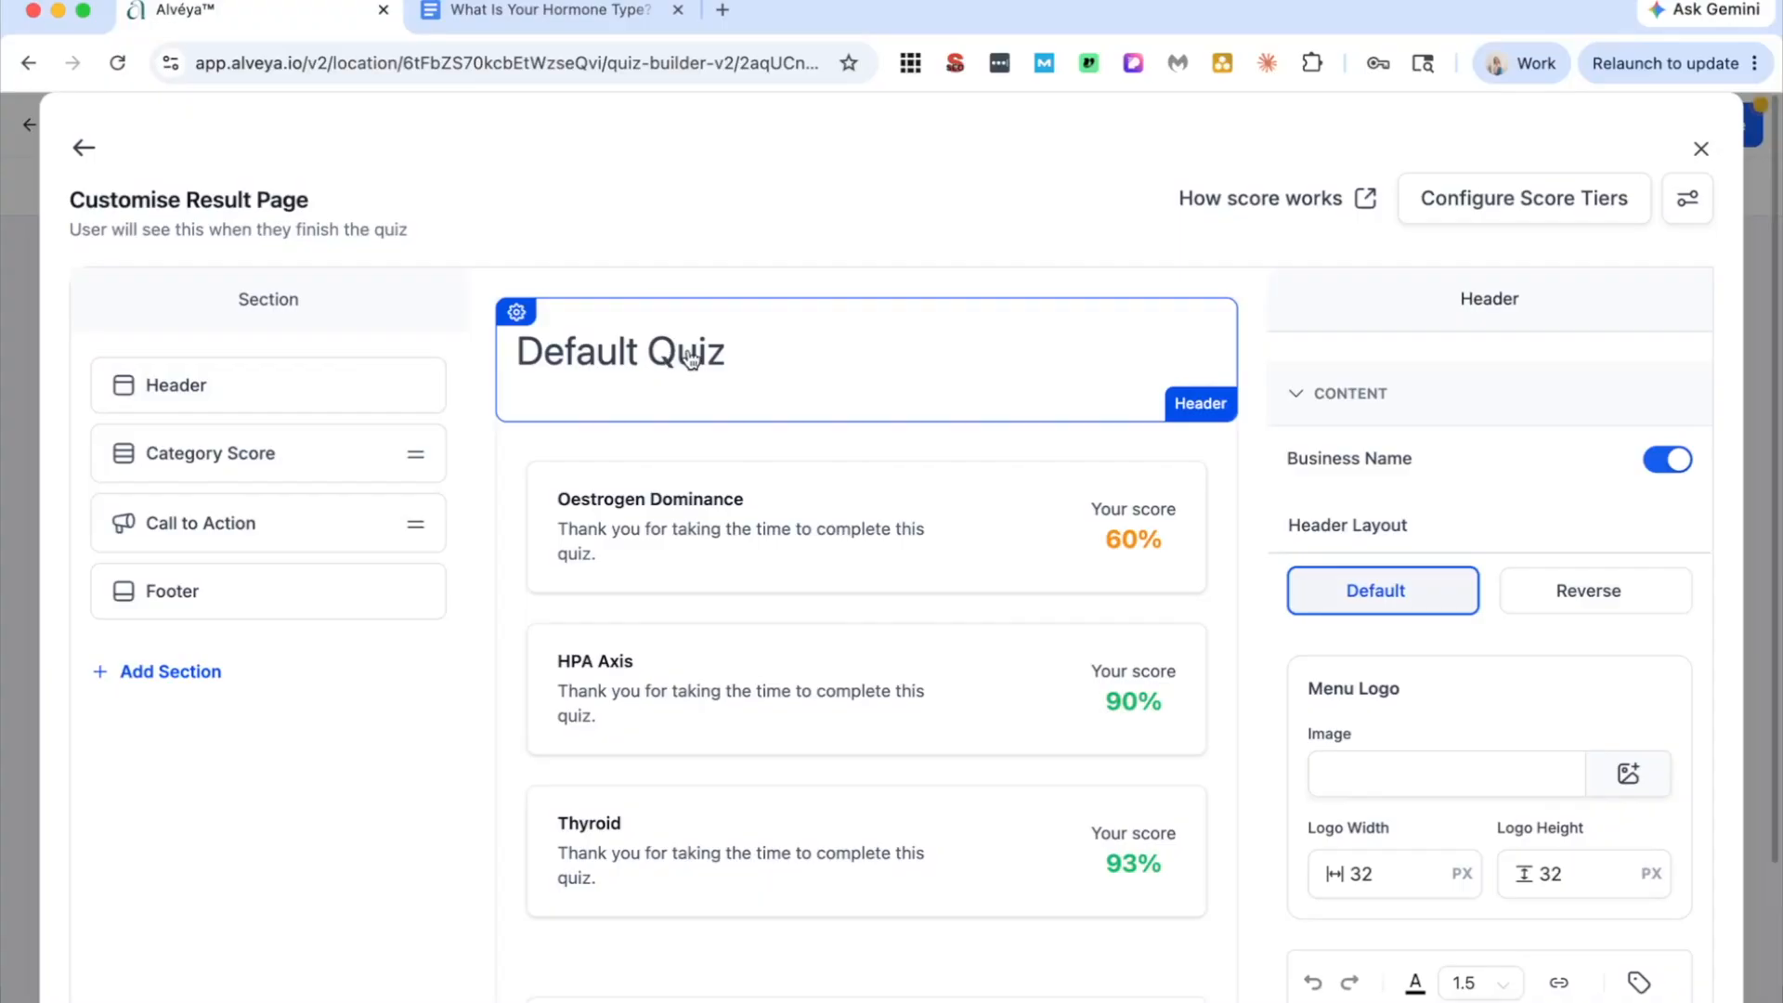
Step: Review the Category Score section's dynamic content for Oestrogen Dominance across the Low, Medium and High tiers, and check which categories can be chosen
scroll(794, 367, "down", 5)
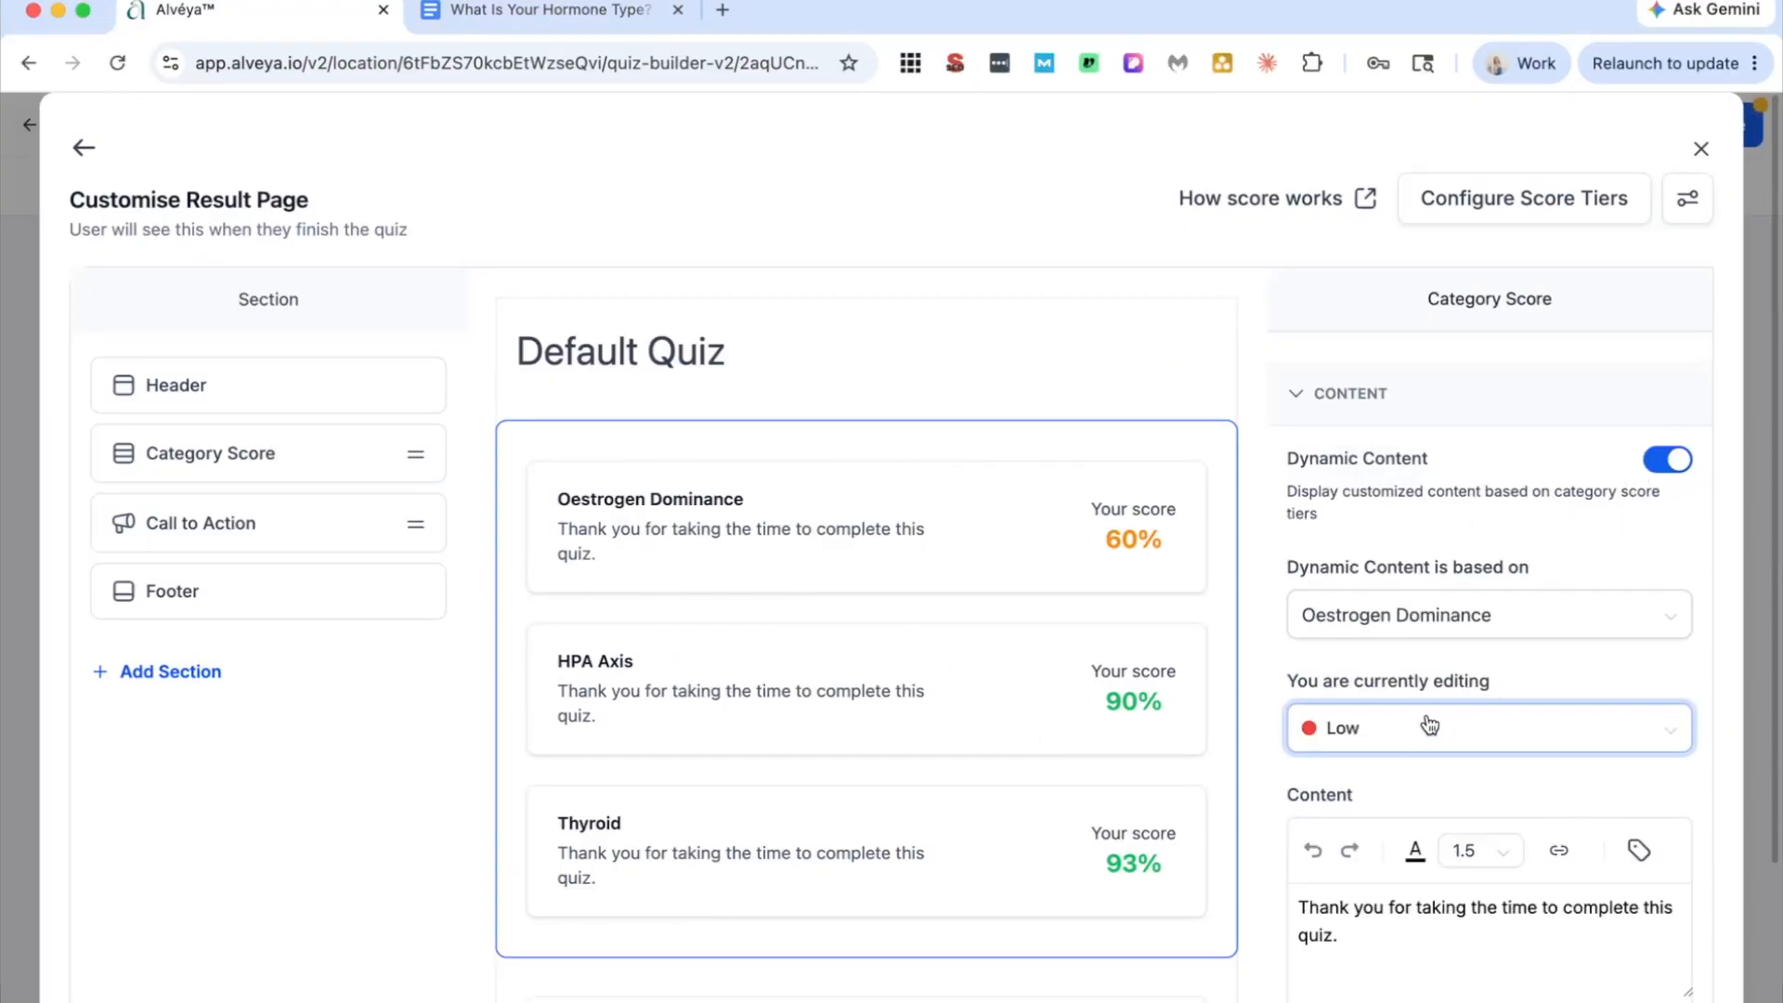
scroll(1425, 698, "down", 1)
scroll(1426, 703, "down", 4)
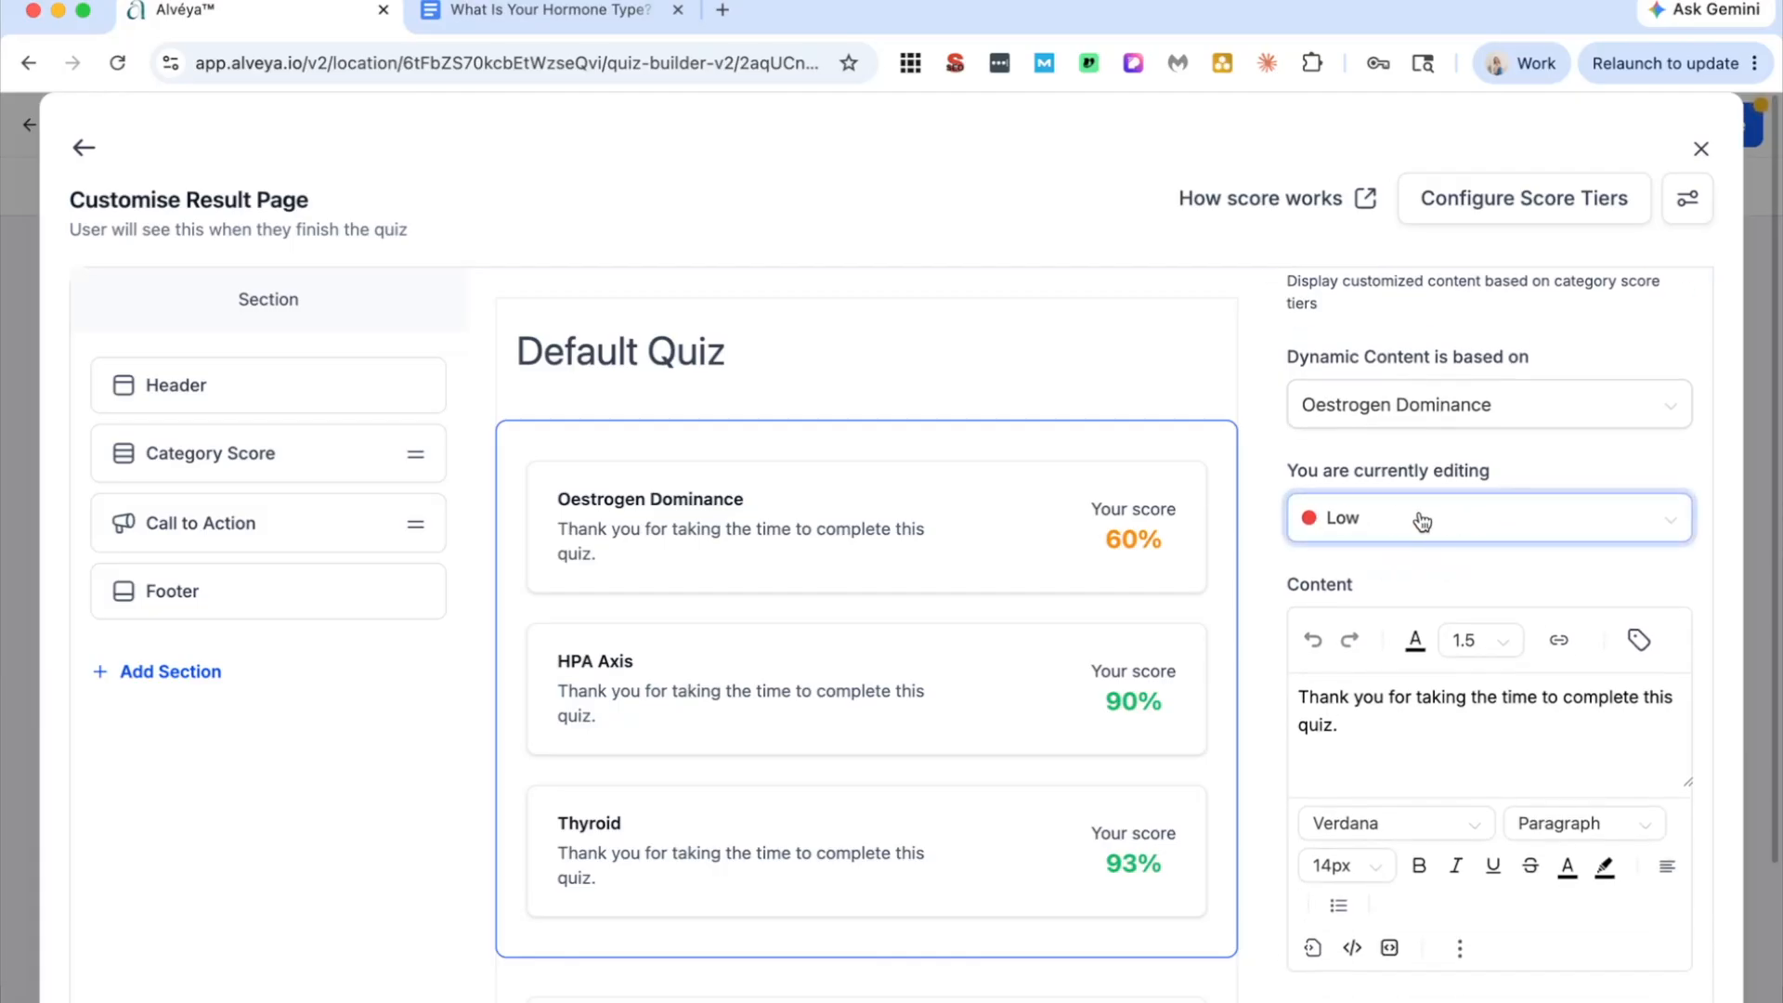
scroll(1378, 696, "down", 1)
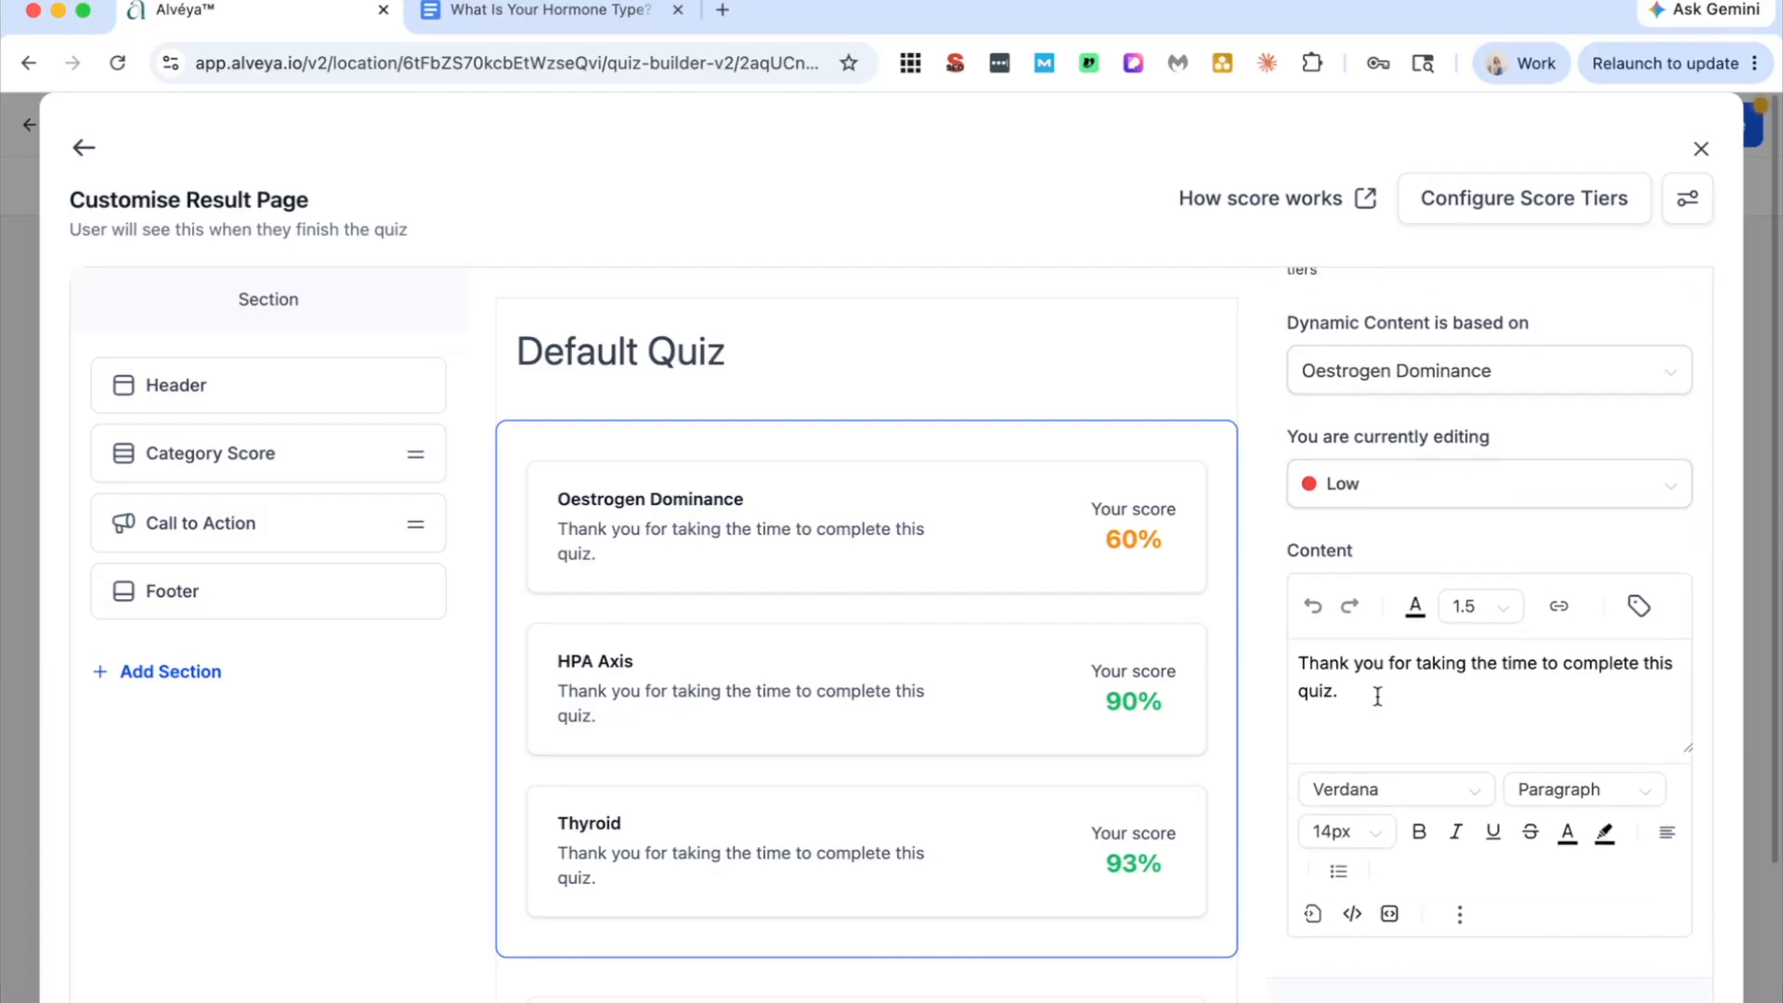
left_click(1460, 483)
left_click(1461, 581)
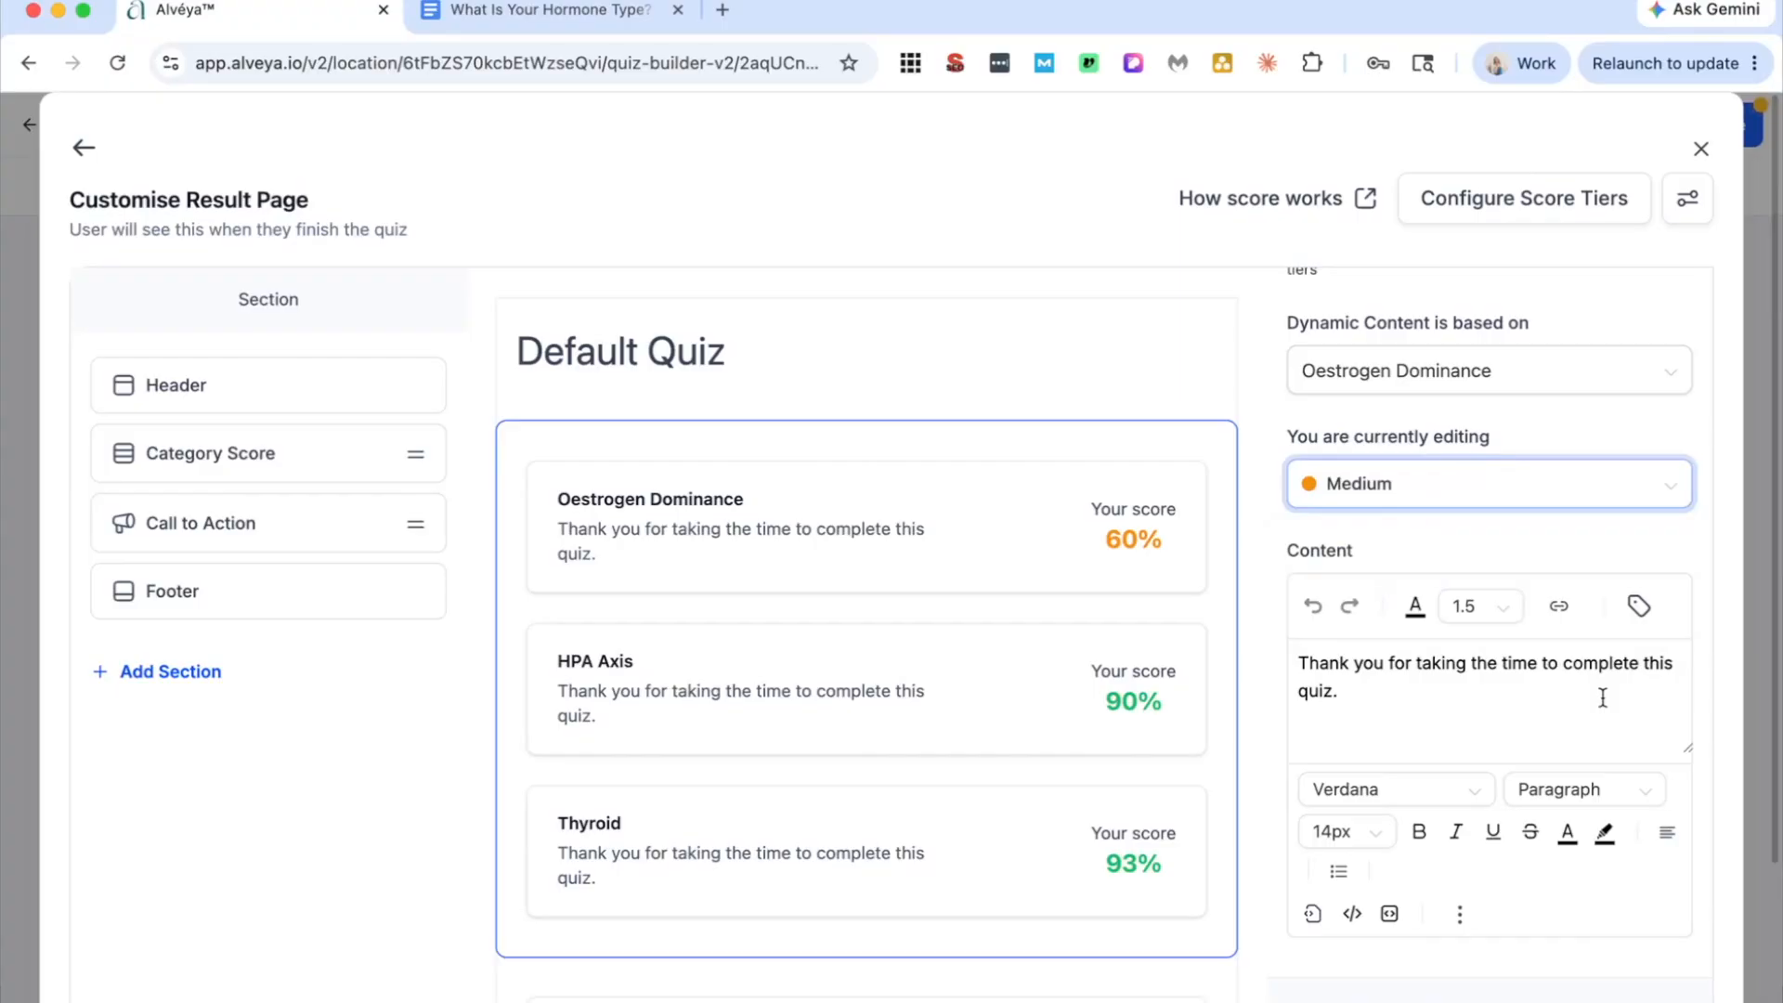
left_click(1523, 497)
left_click(1527, 620)
left_click(1405, 383)
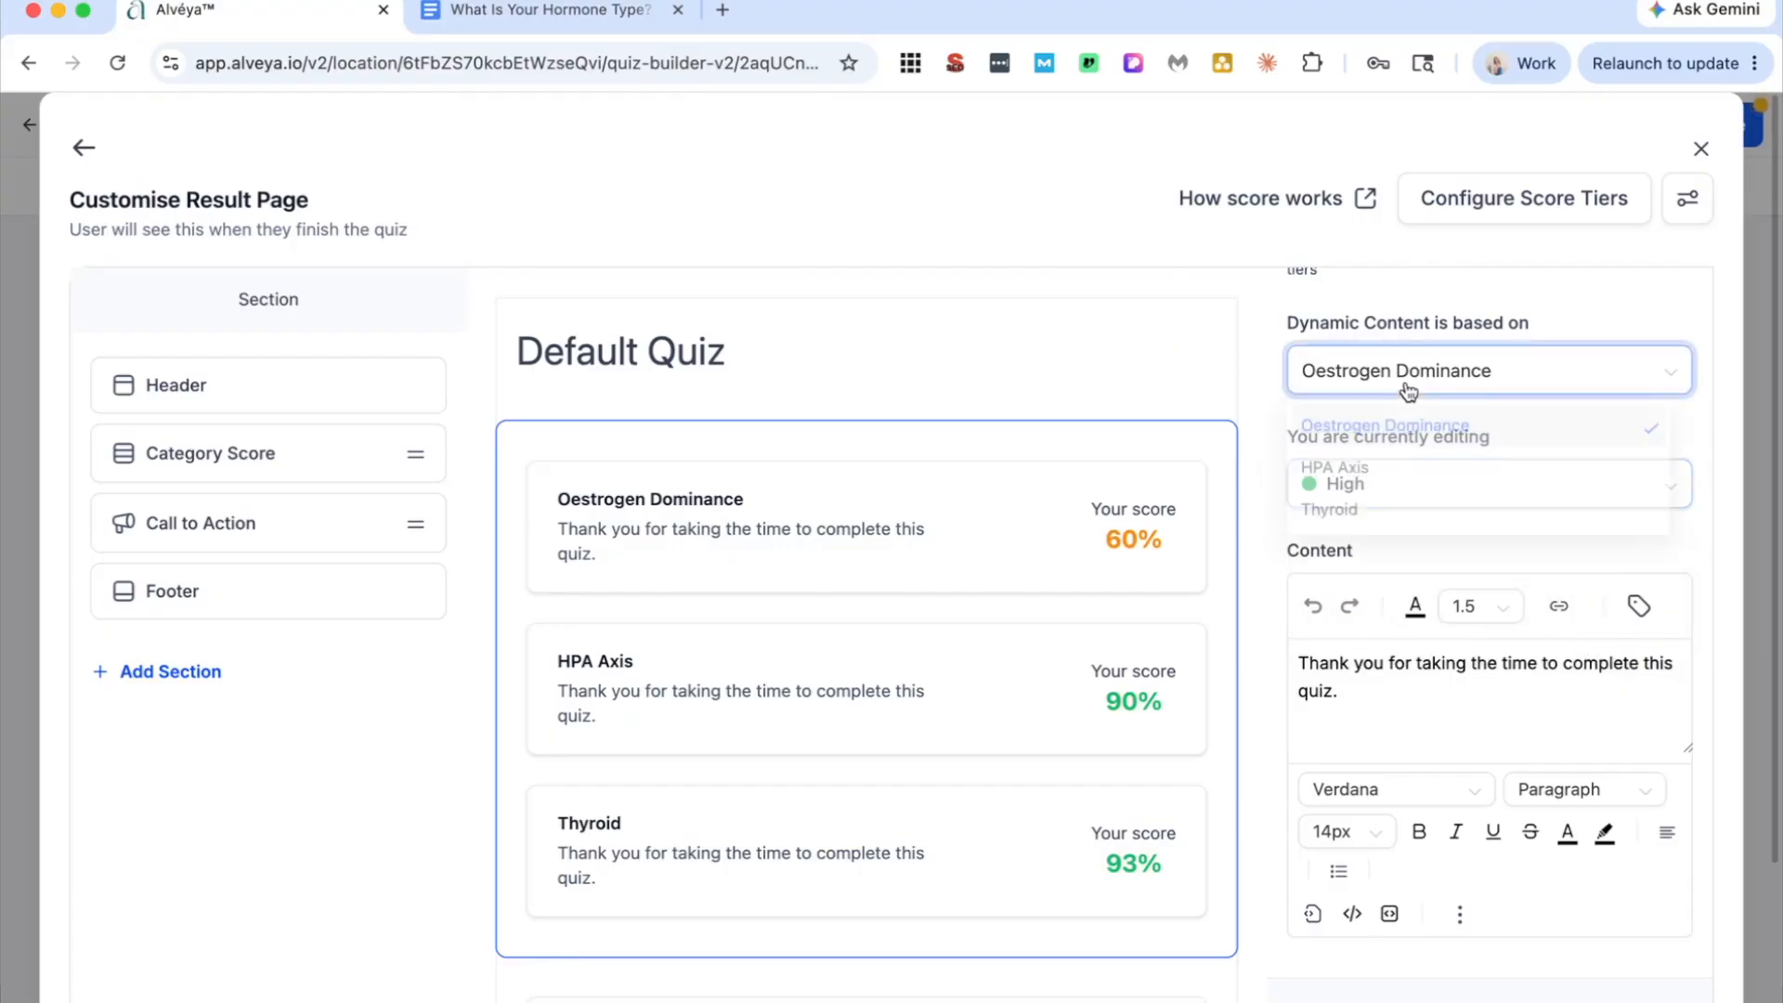
left_click(1496, 278)
Step: Give the Category Score section a dark brown section background and a very pale pink category background
scroll(1485, 742, "down", 5)
scroll(1429, 816, "down", 5)
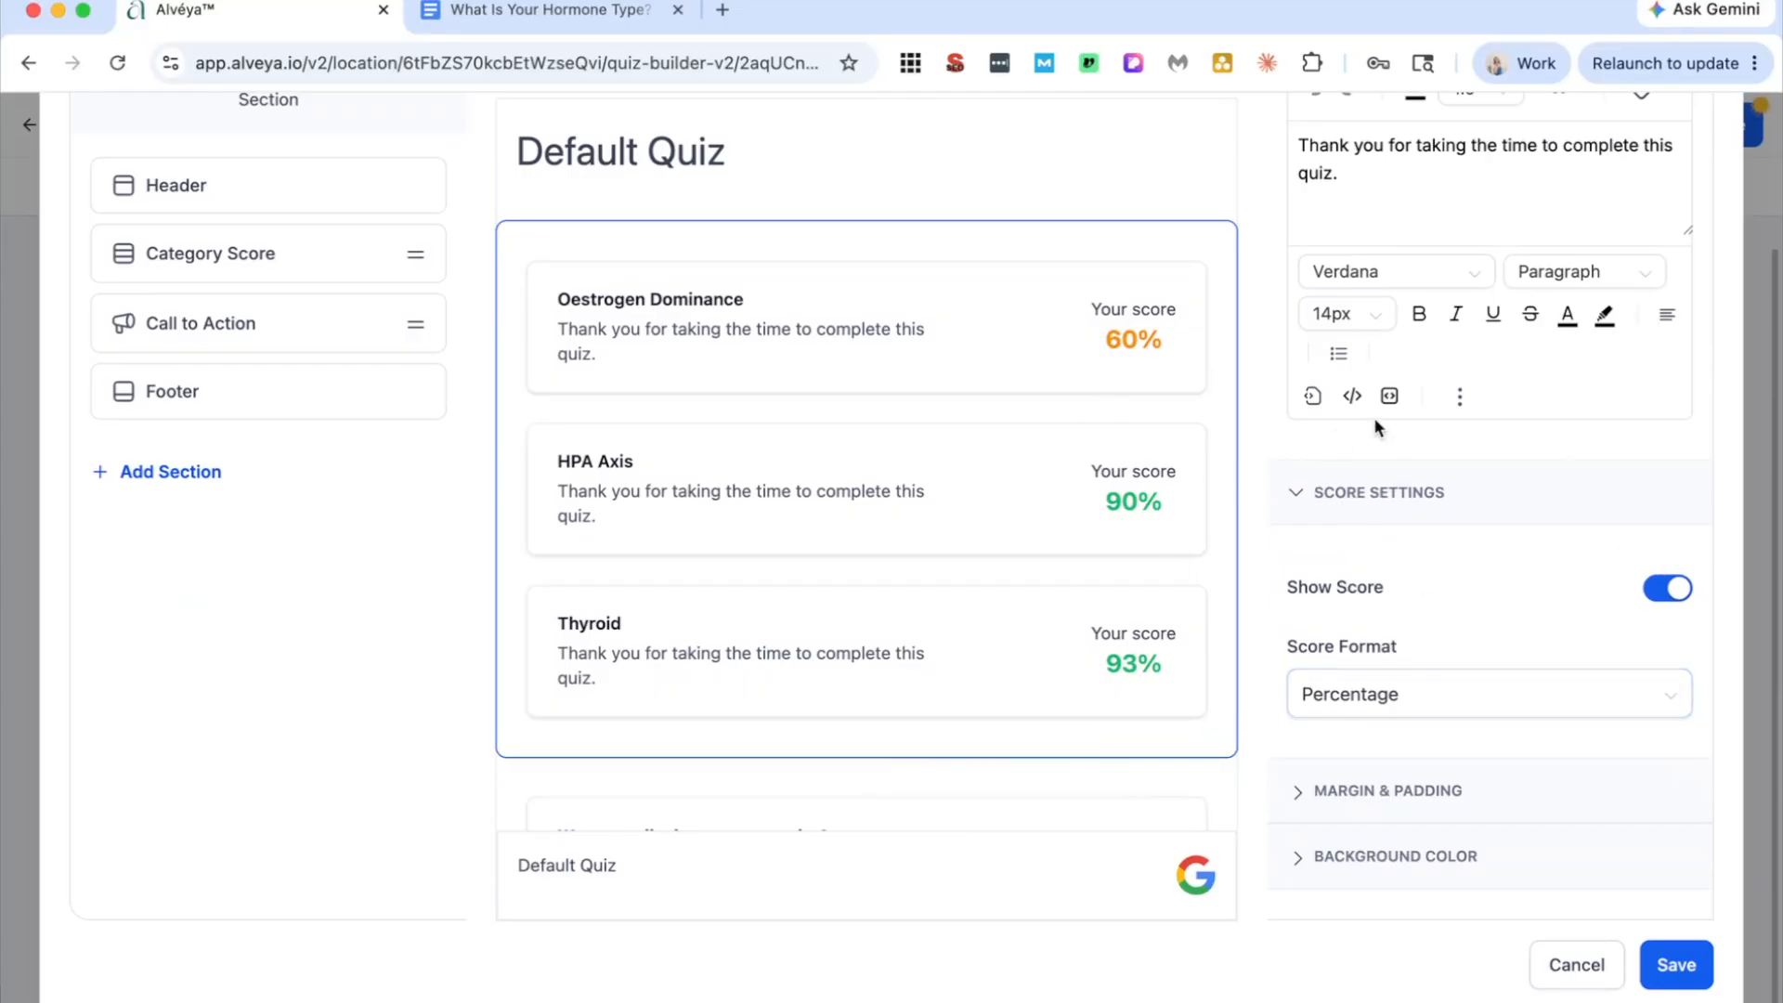
left_click(1442, 794)
scroll(1454, 773, "down", 3)
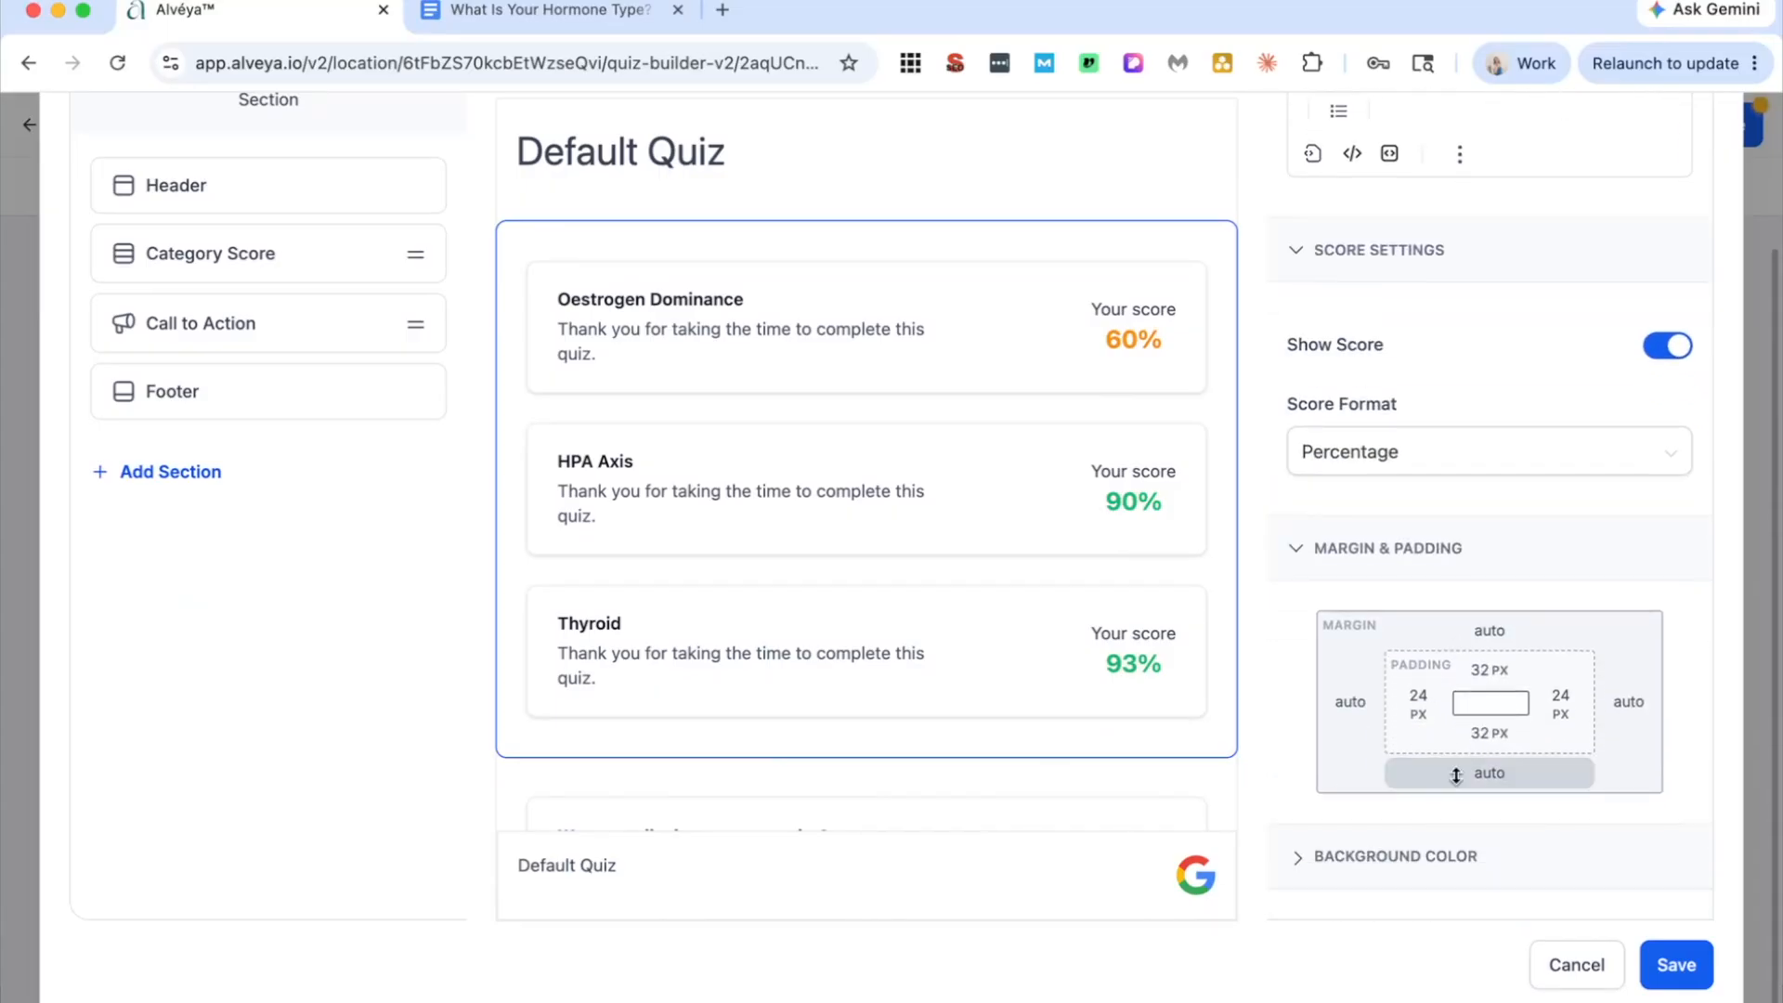
left_click(1437, 872)
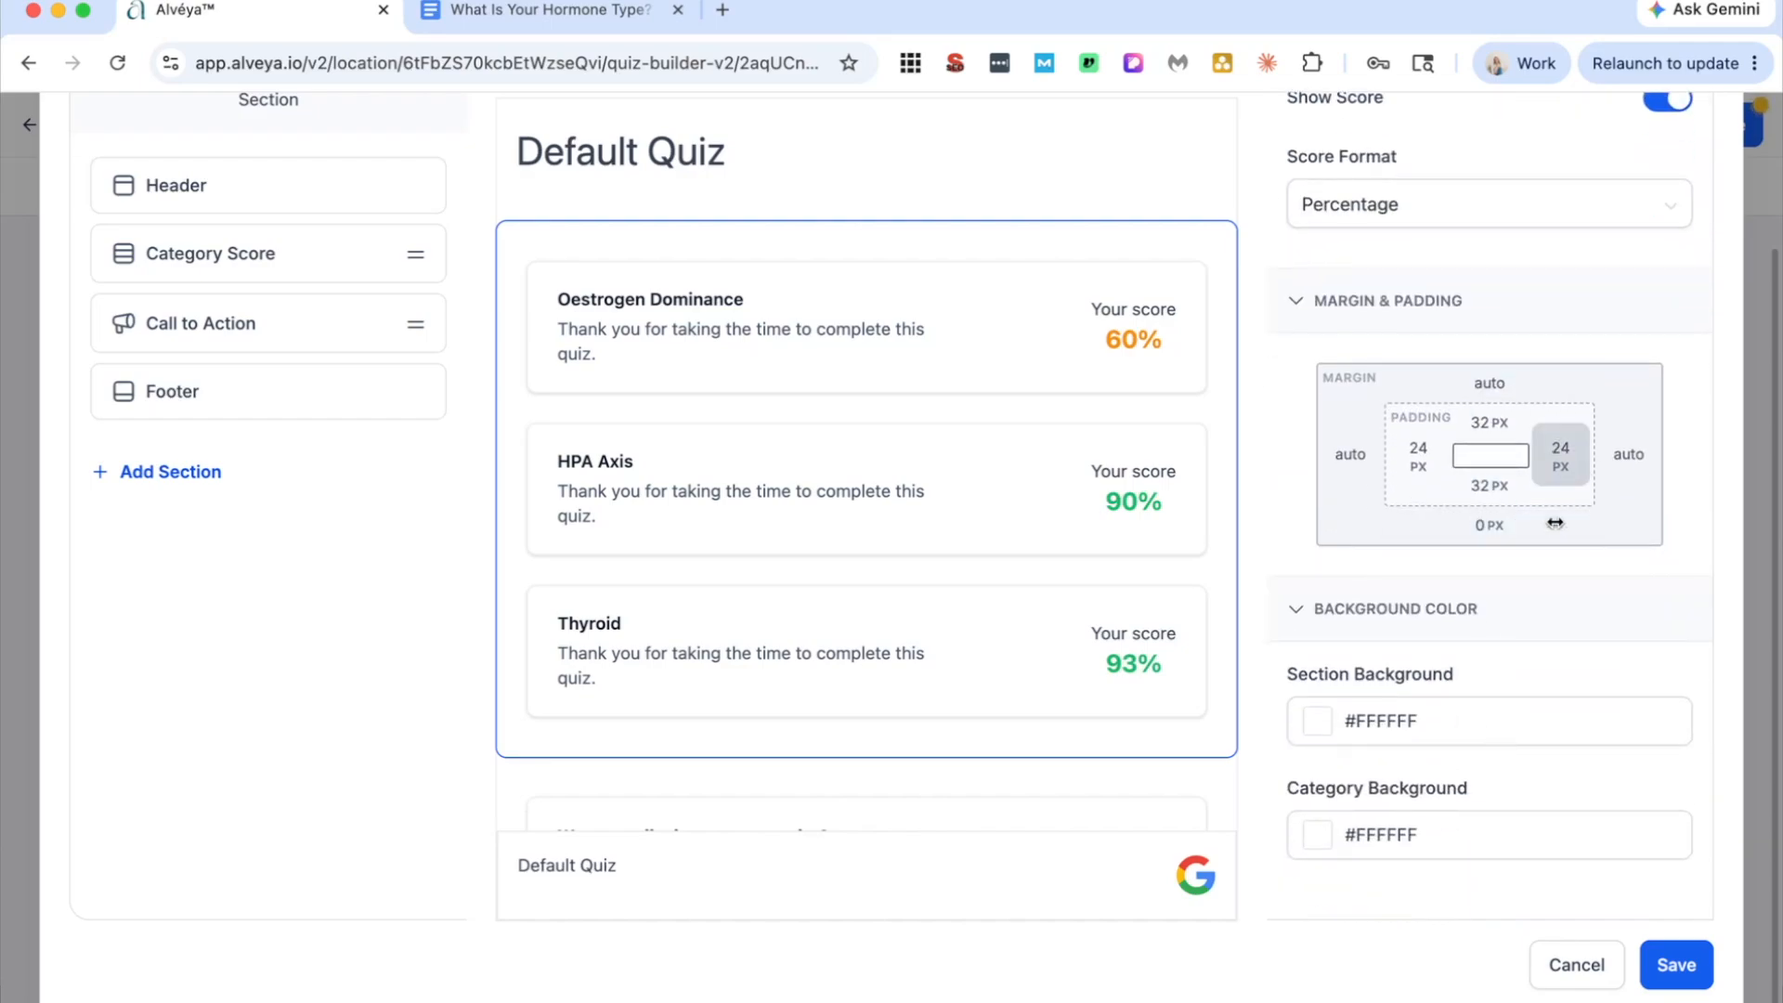
left_click(1318, 722)
left_click_drag(1368, 502, 1341, 529)
left_click(1319, 835)
left_click_drag(1324, 688, 1188, 490)
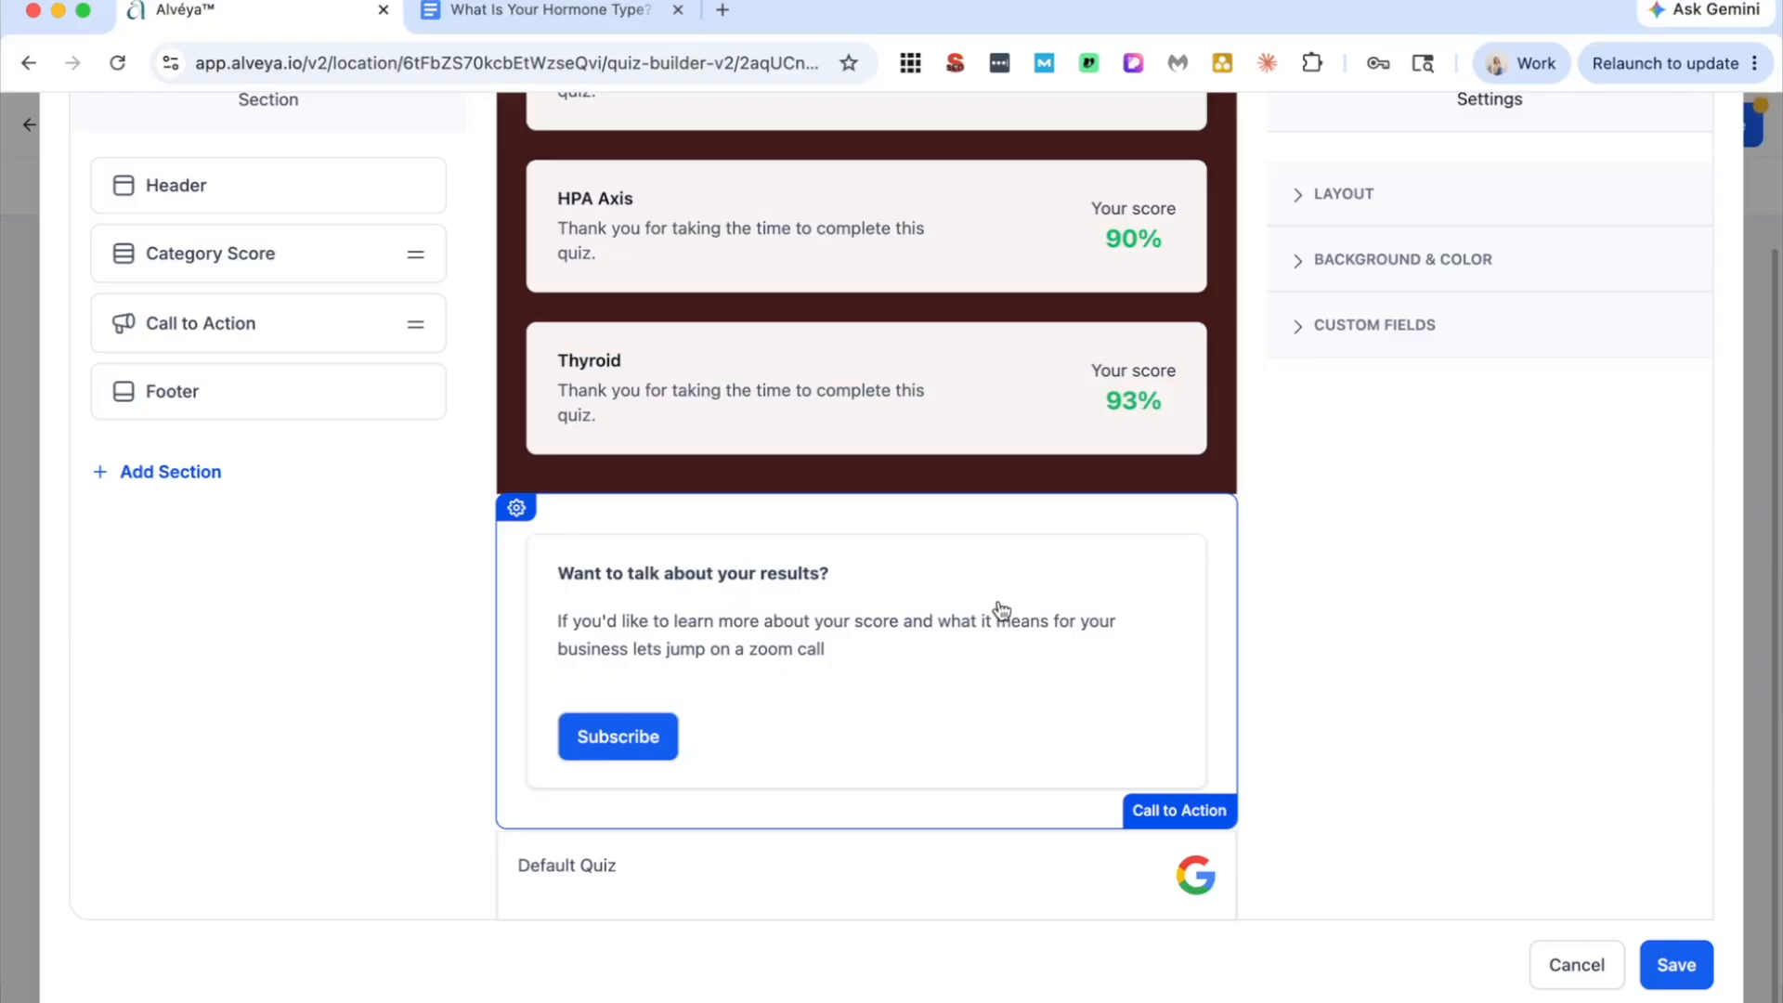
Step: Review the Call to Action section's dynamic content basis and turn its dynamic content off
left_click(517, 508)
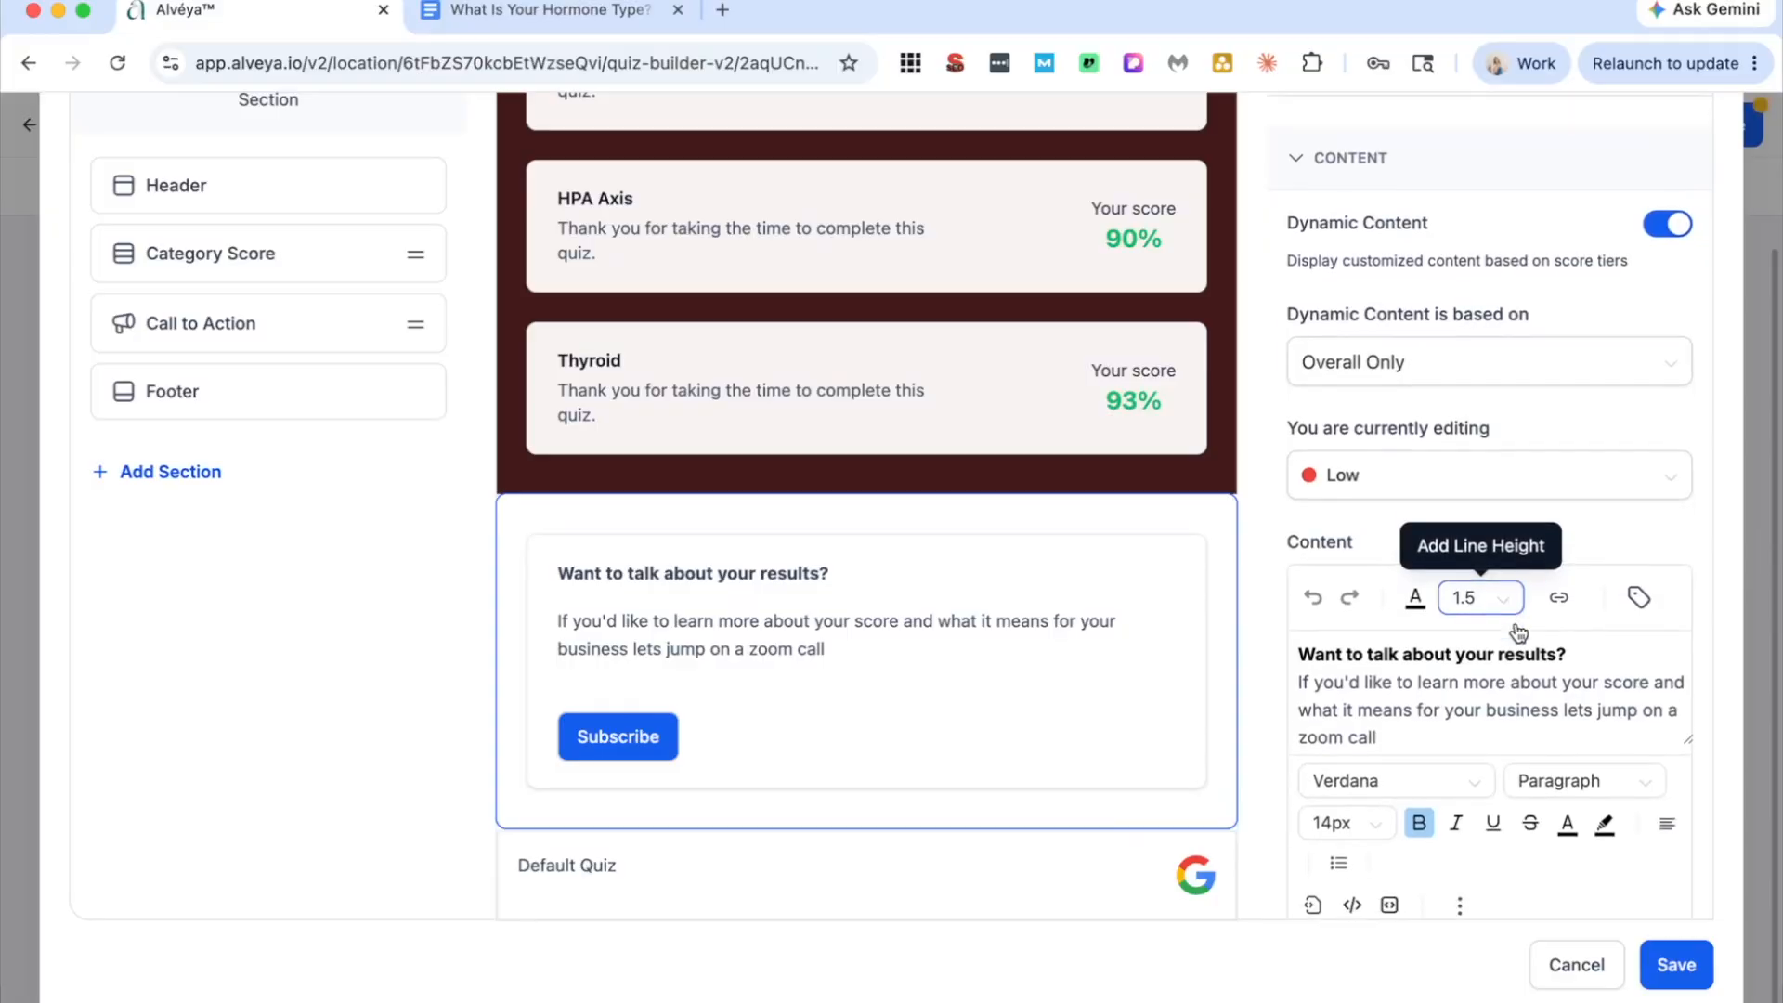
scroll(1523, 613, "down", 1)
left_click(1471, 362)
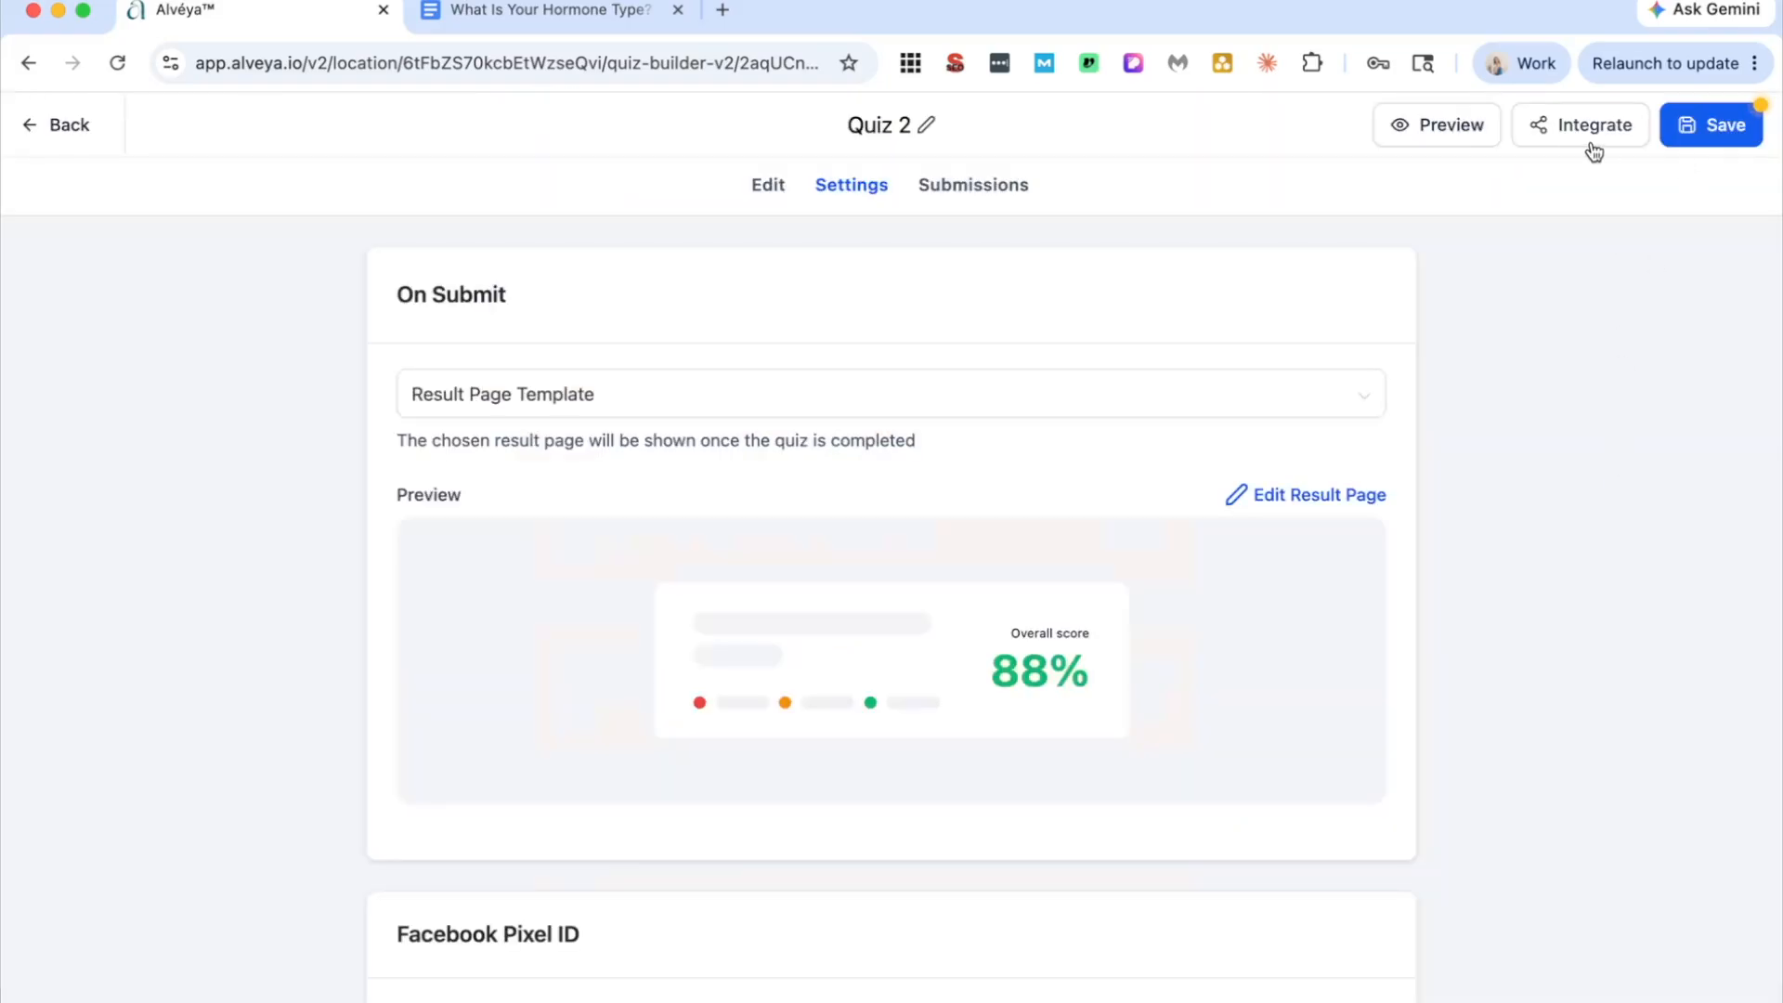
Step: View the quiz's iframe embed code and its sharing options, and select the quiz's share link
left_click(1593, 149)
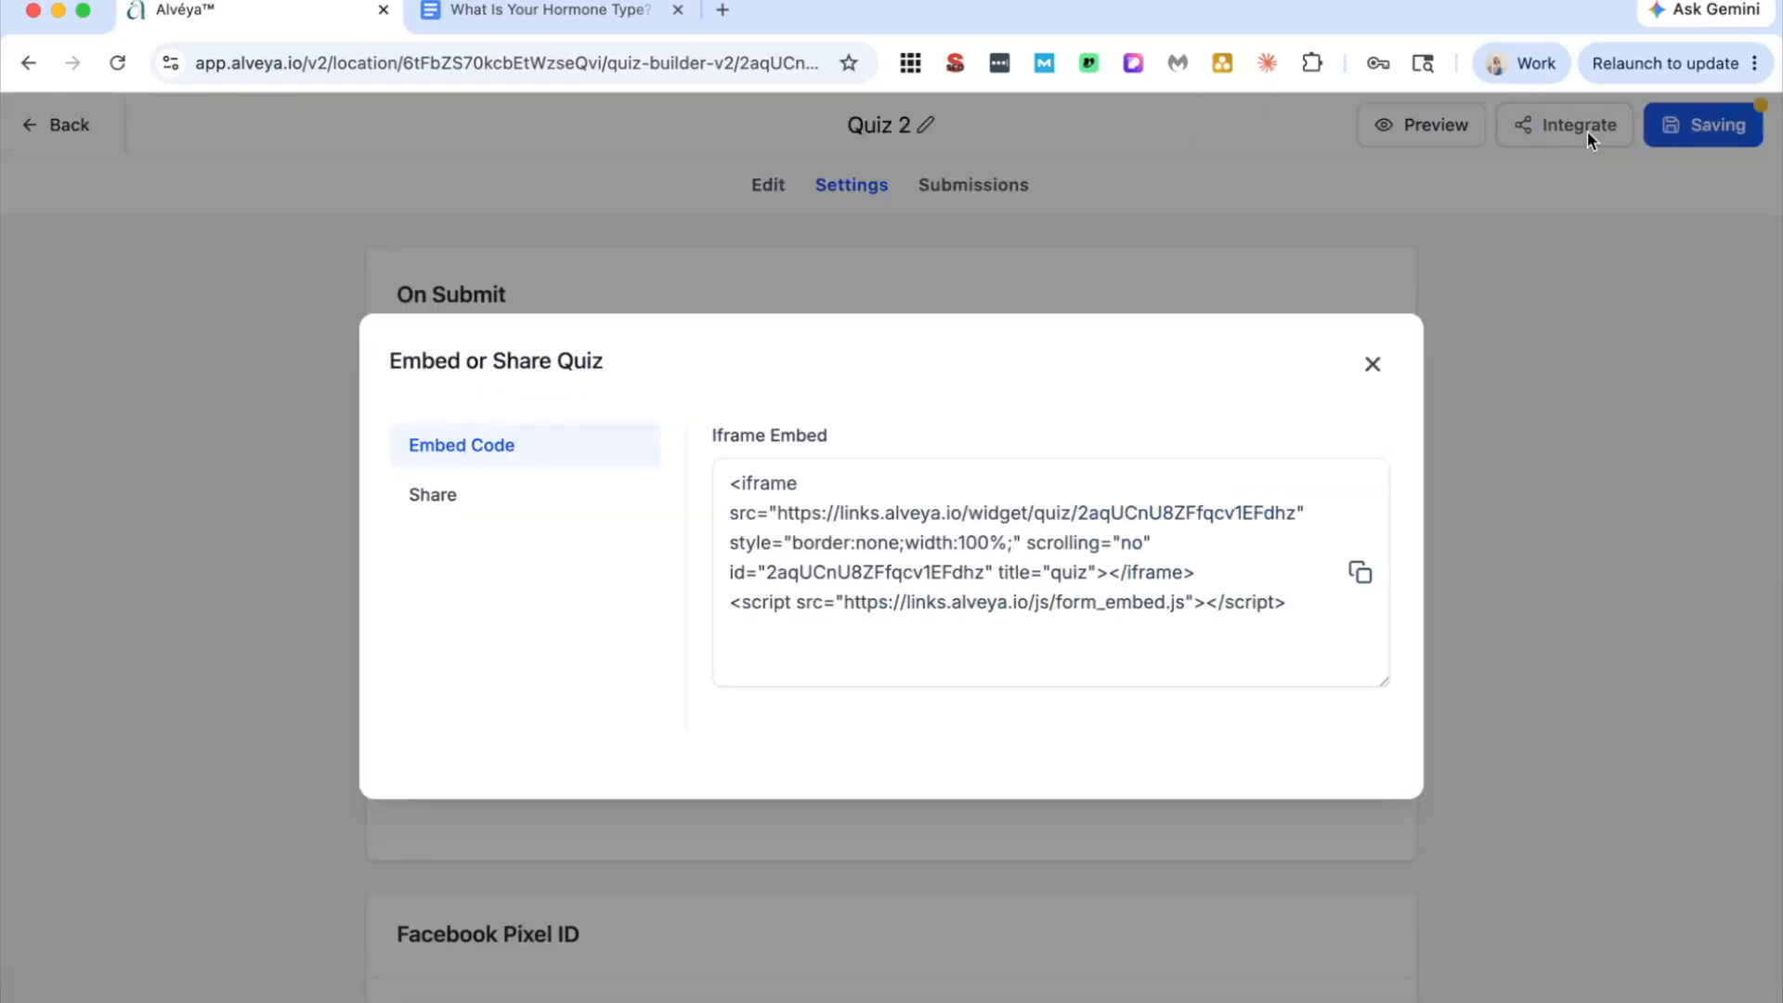
left_click(794, 490)
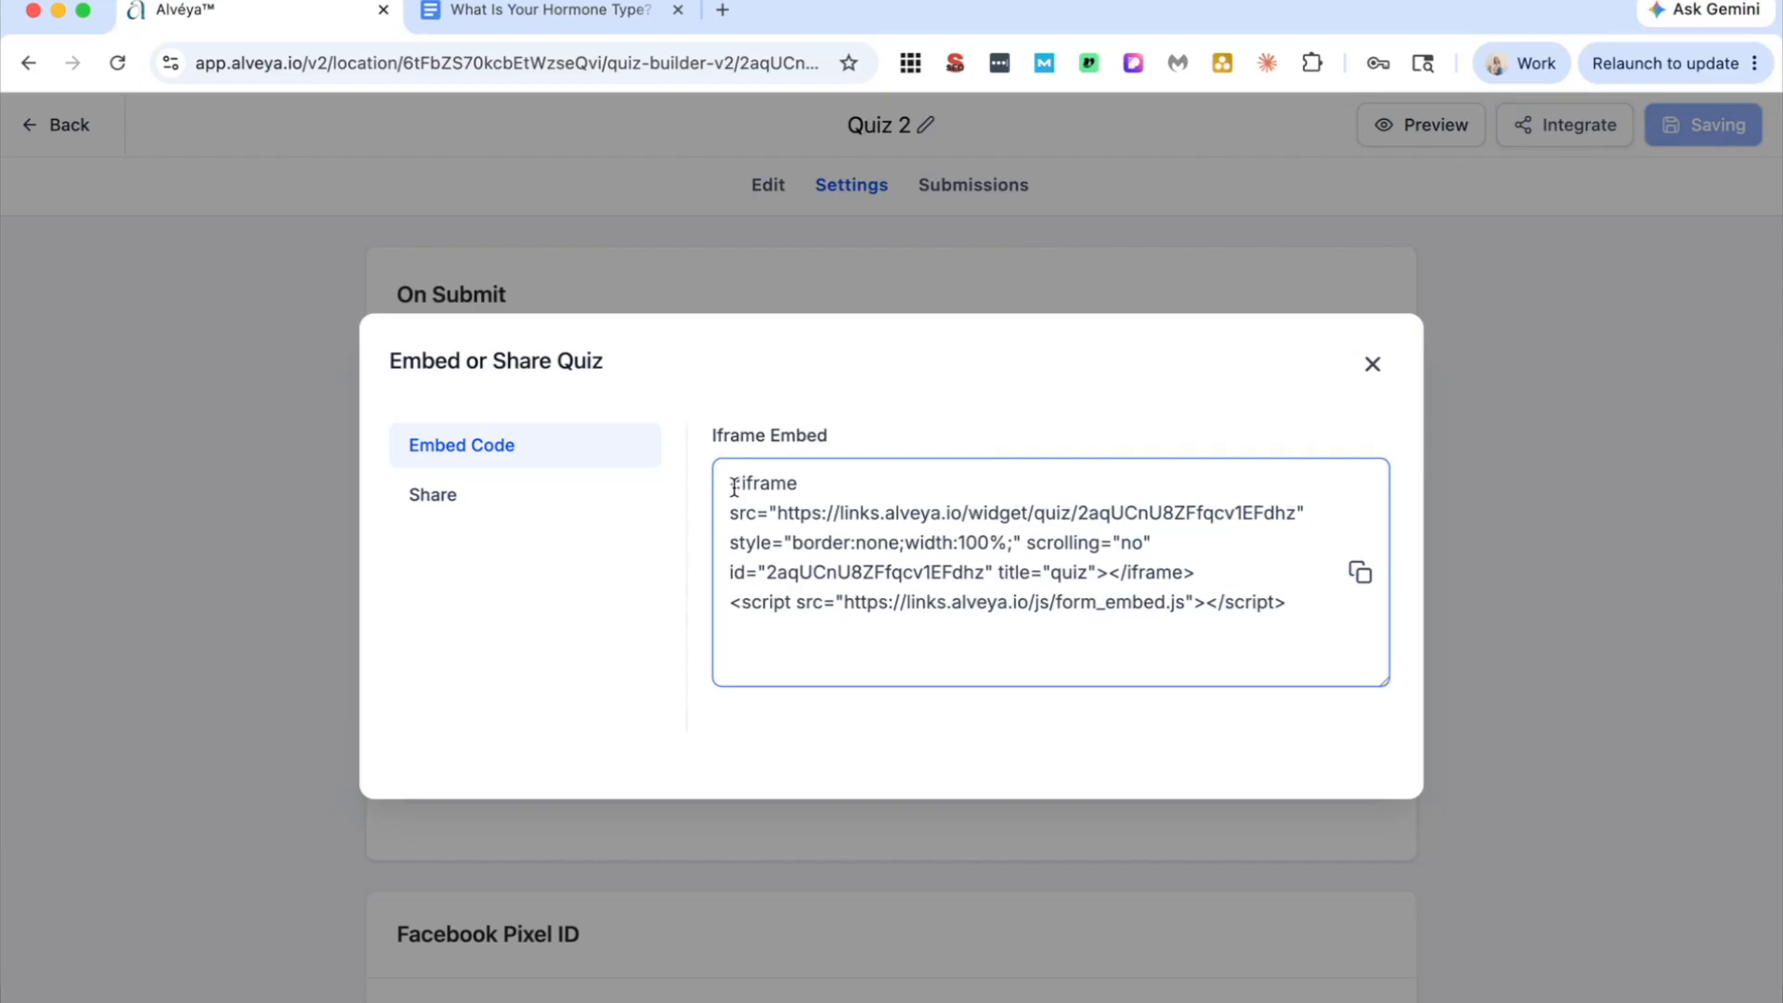
left_click_drag(1269, 591, 726, 501)
left_click(567, 499)
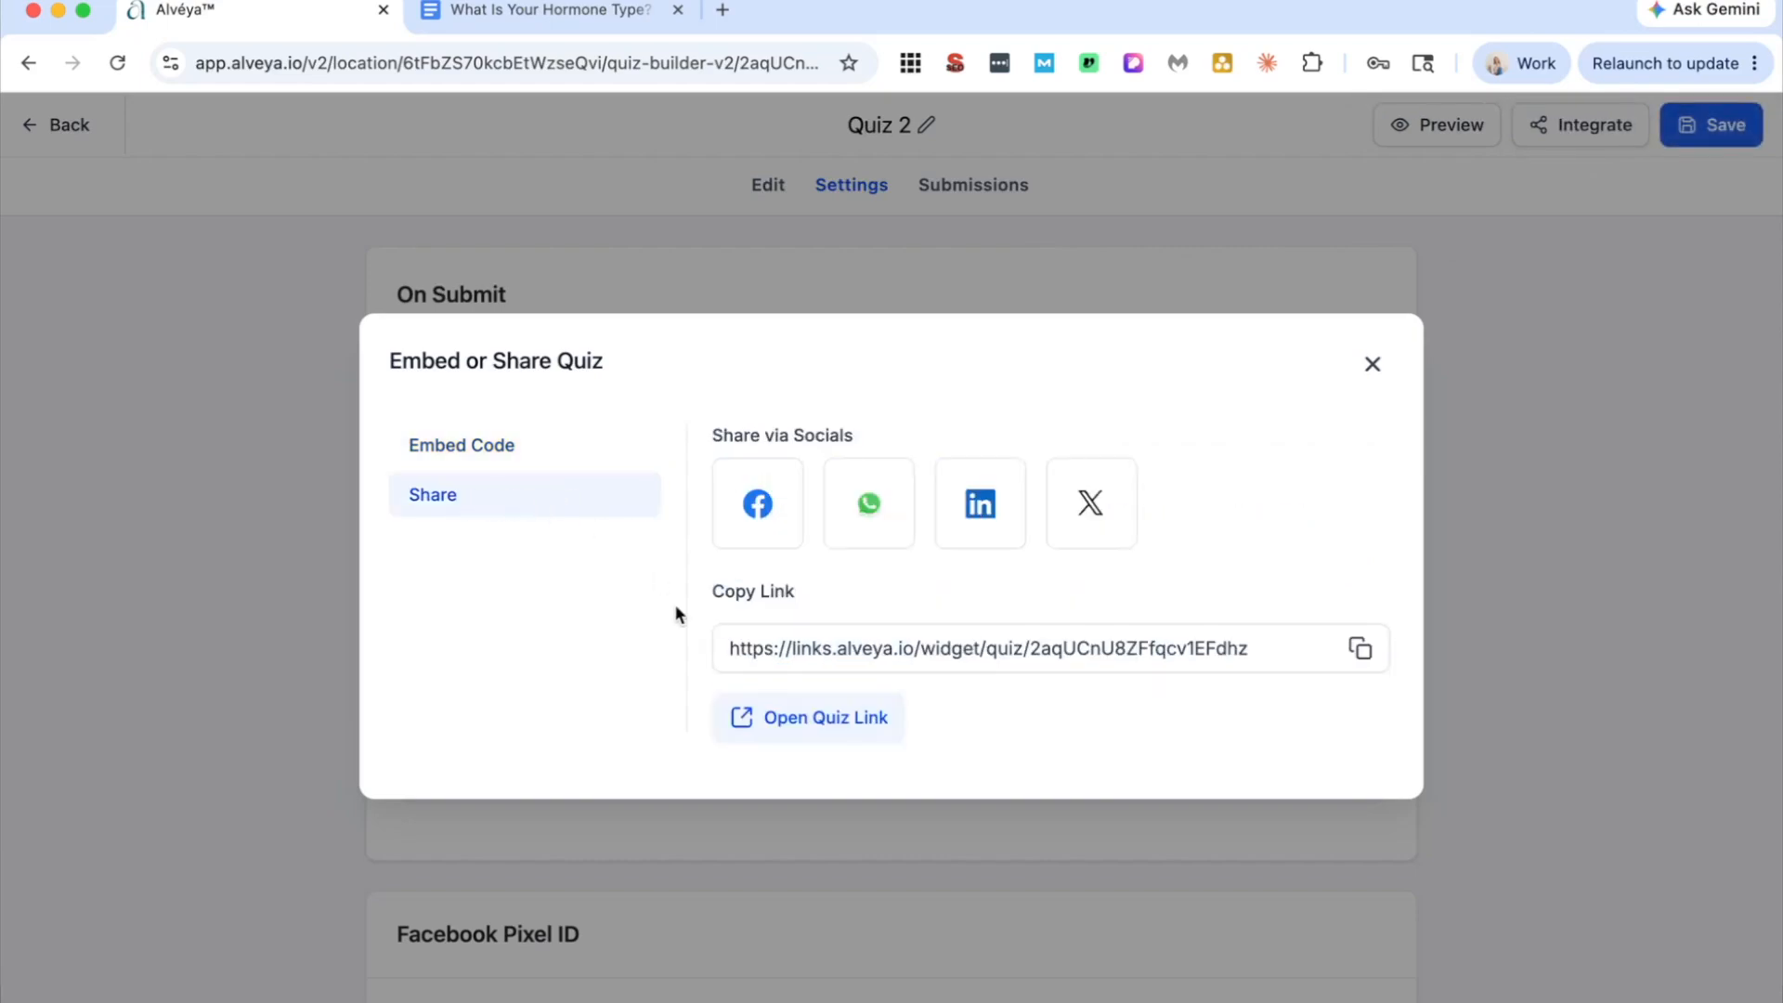
left_click_drag(746, 648, 1212, 685)
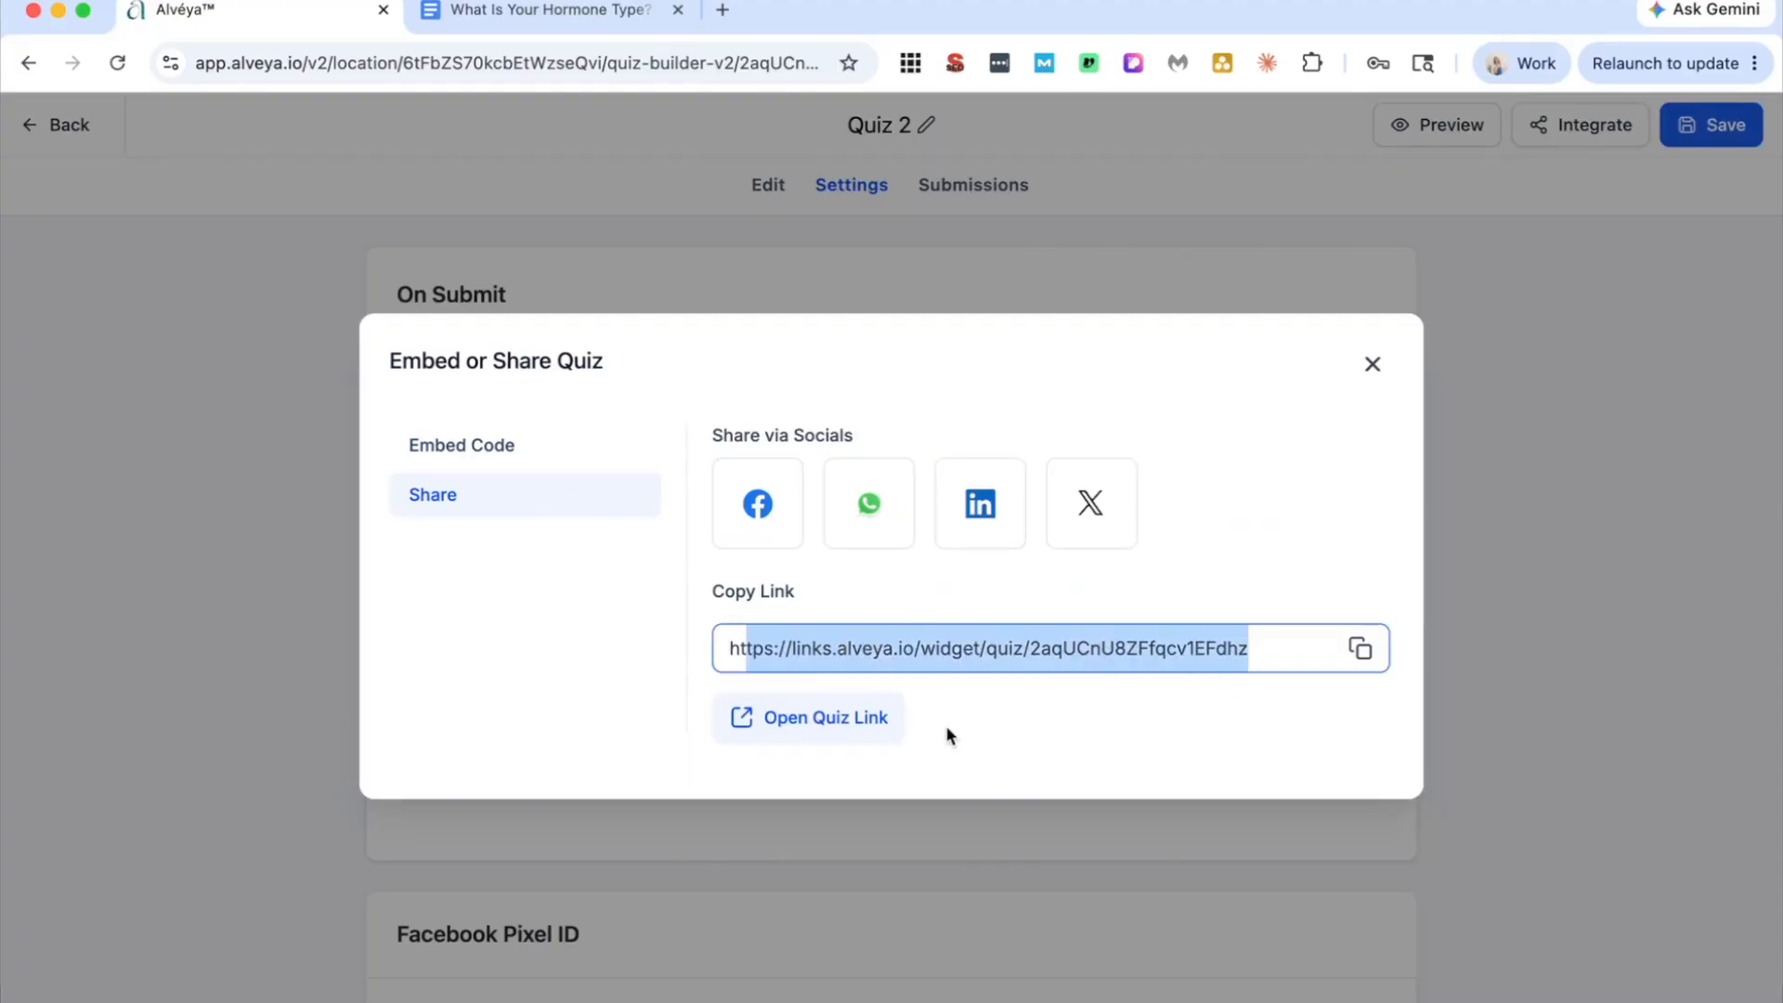